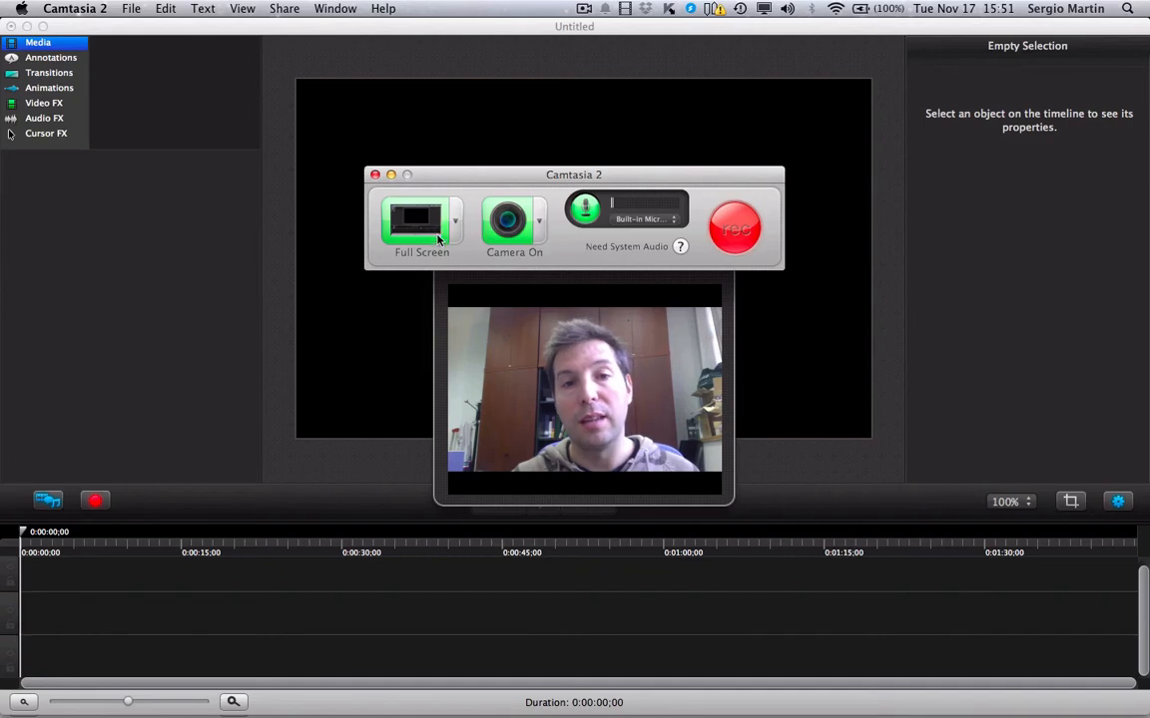
Turn the screen, camera and microphone recording sources off and back on, checking the available microphone inputs
left_click(437, 240)
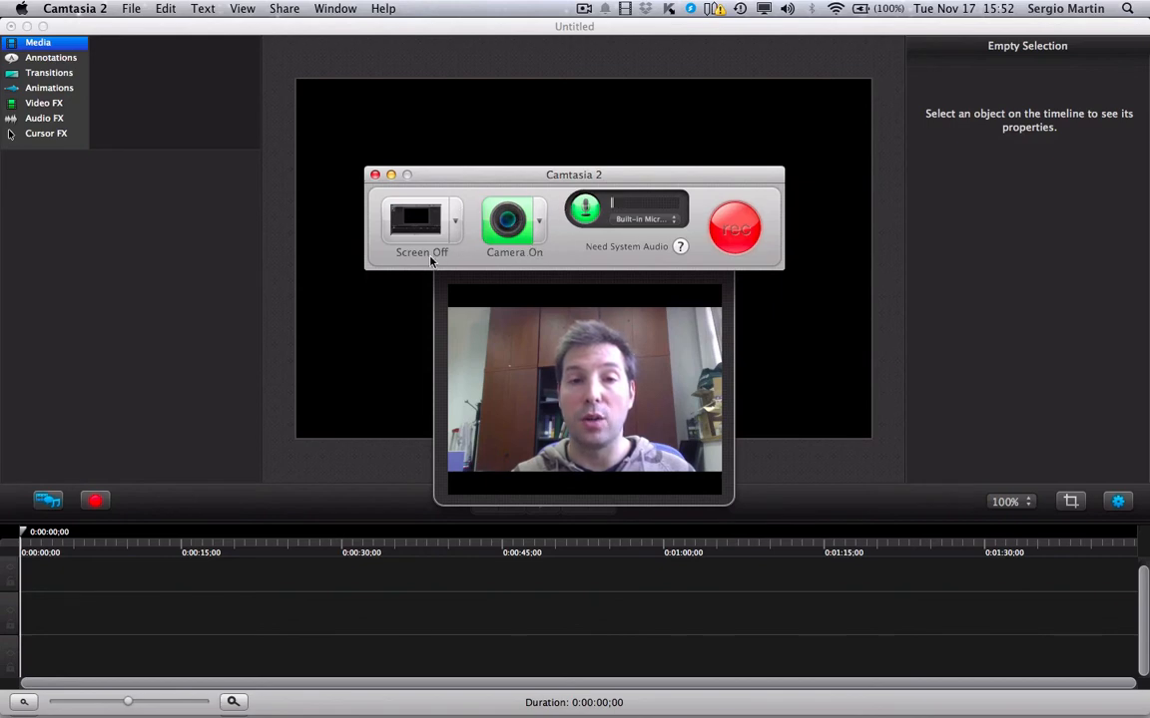
left_click(417, 223)
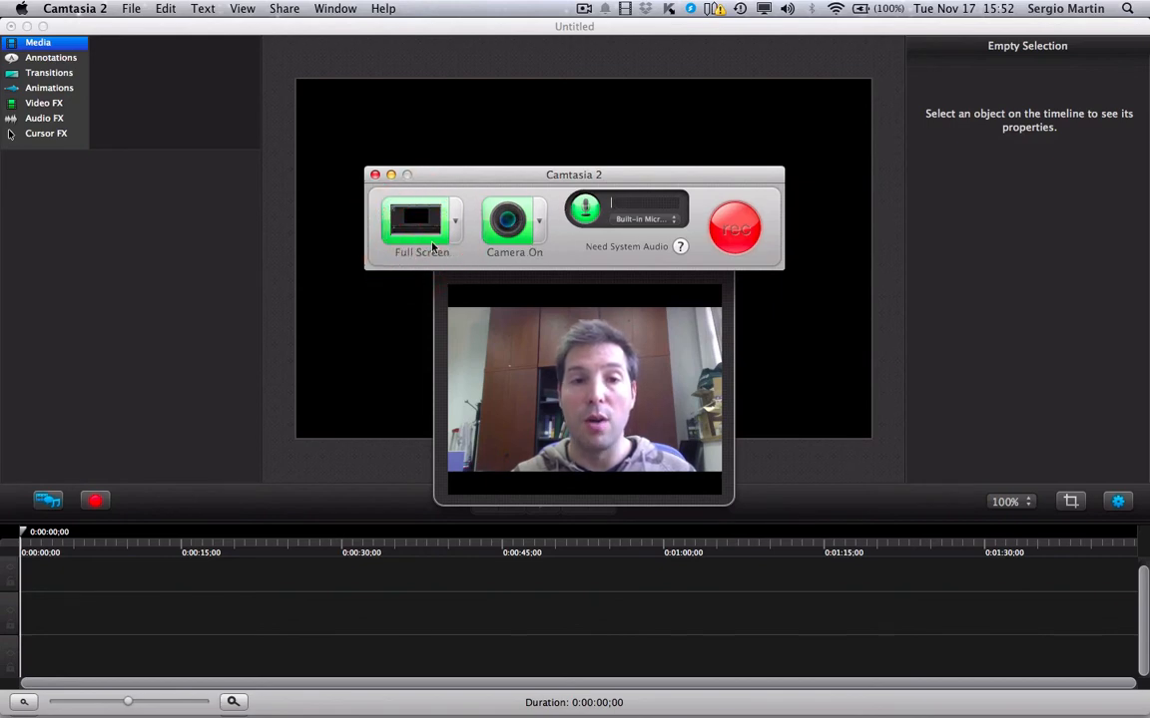
left_click(521, 245)
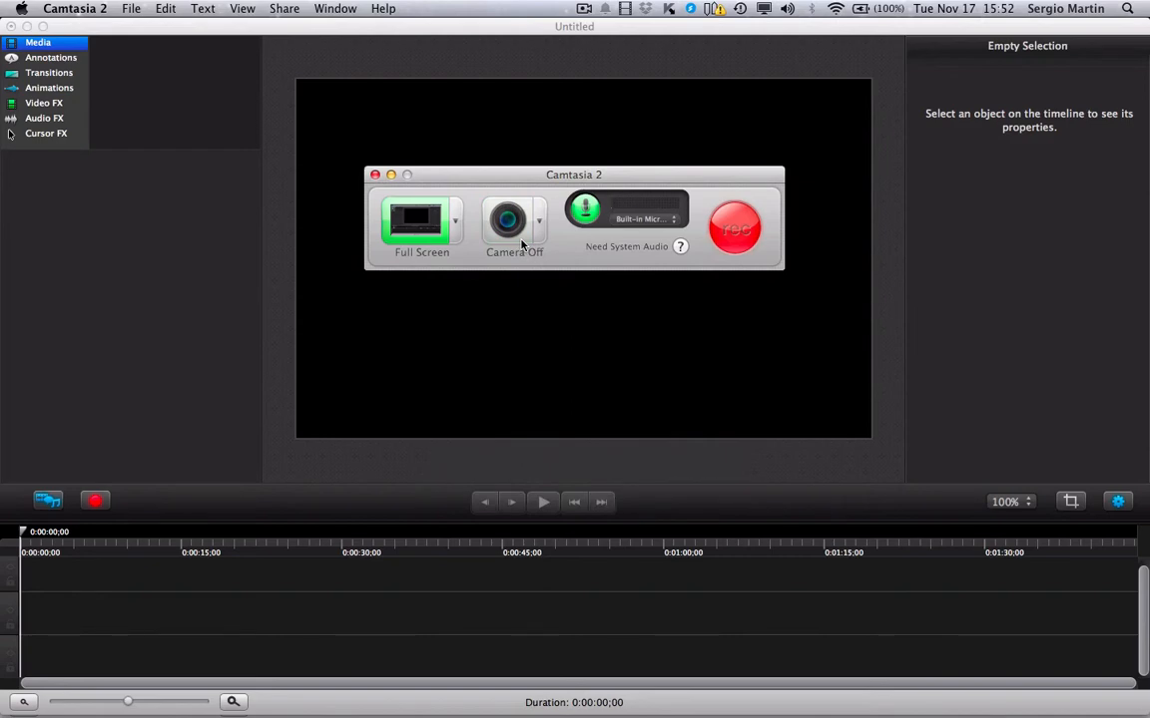
left_click(517, 240)
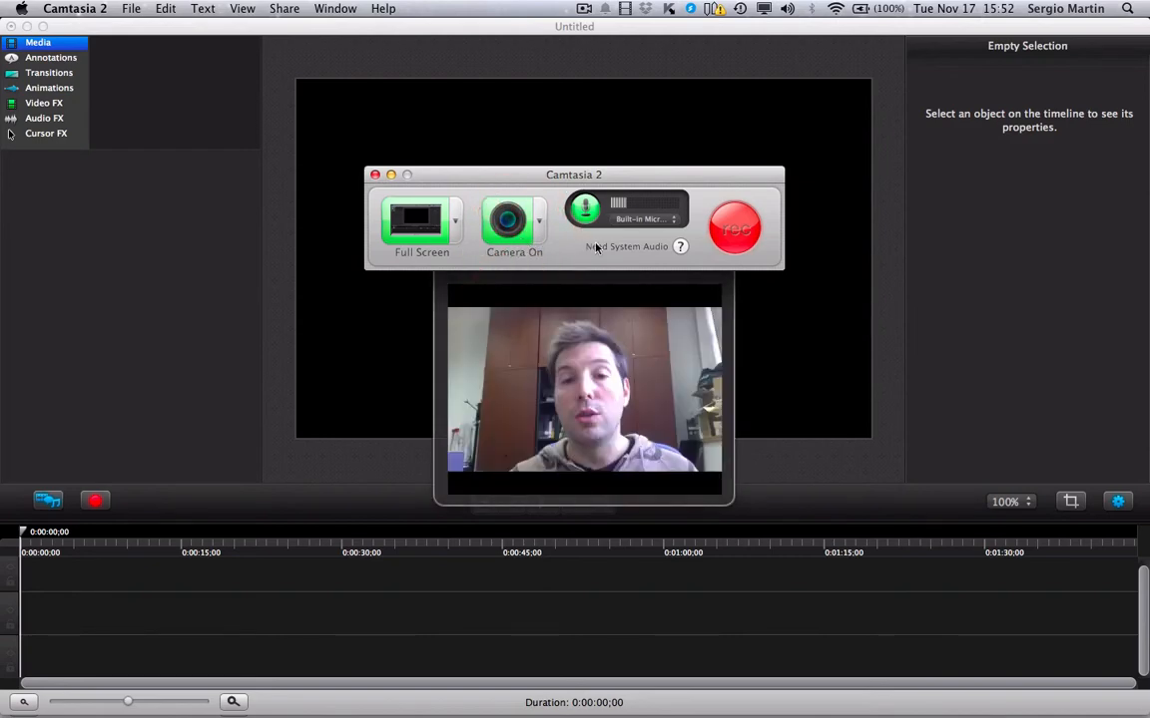
left_click(641, 221)
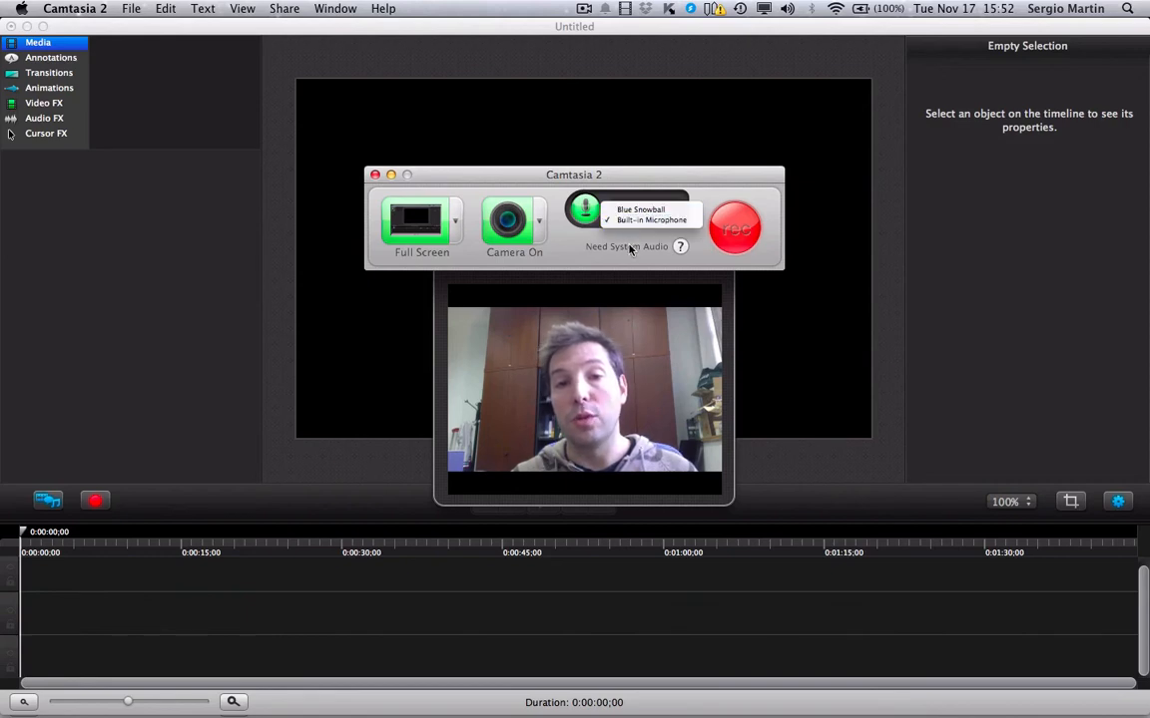
left_click(630, 241)
left_click(588, 214)
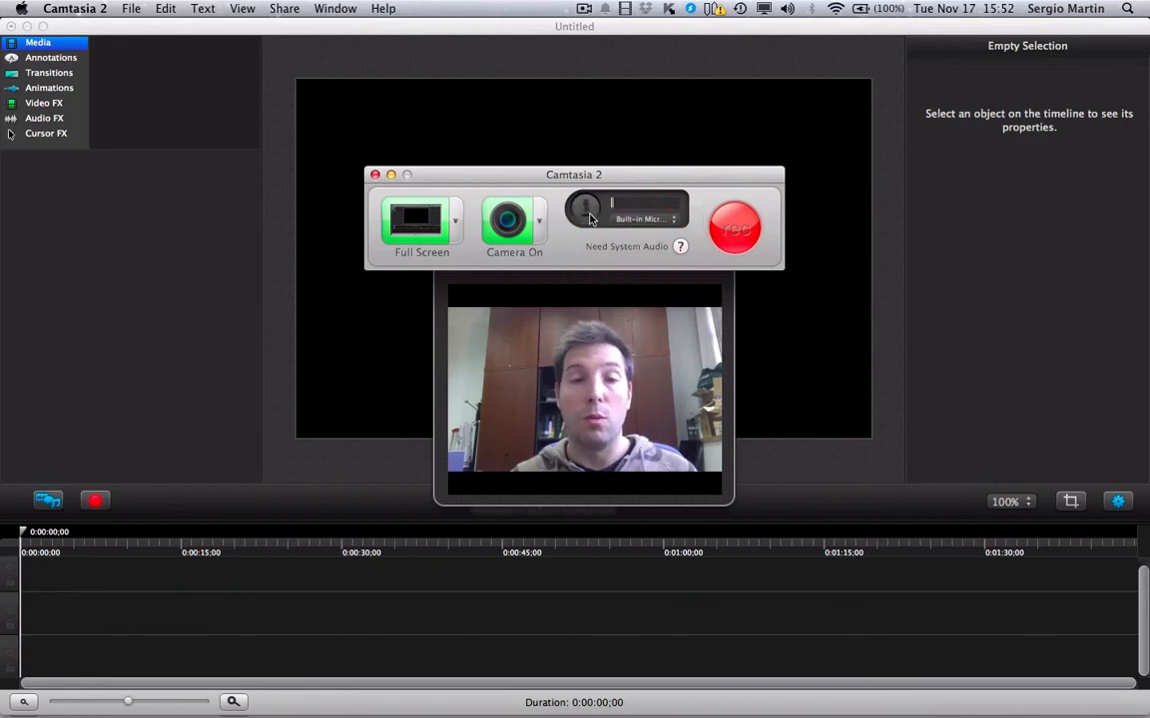
left_click(588, 214)
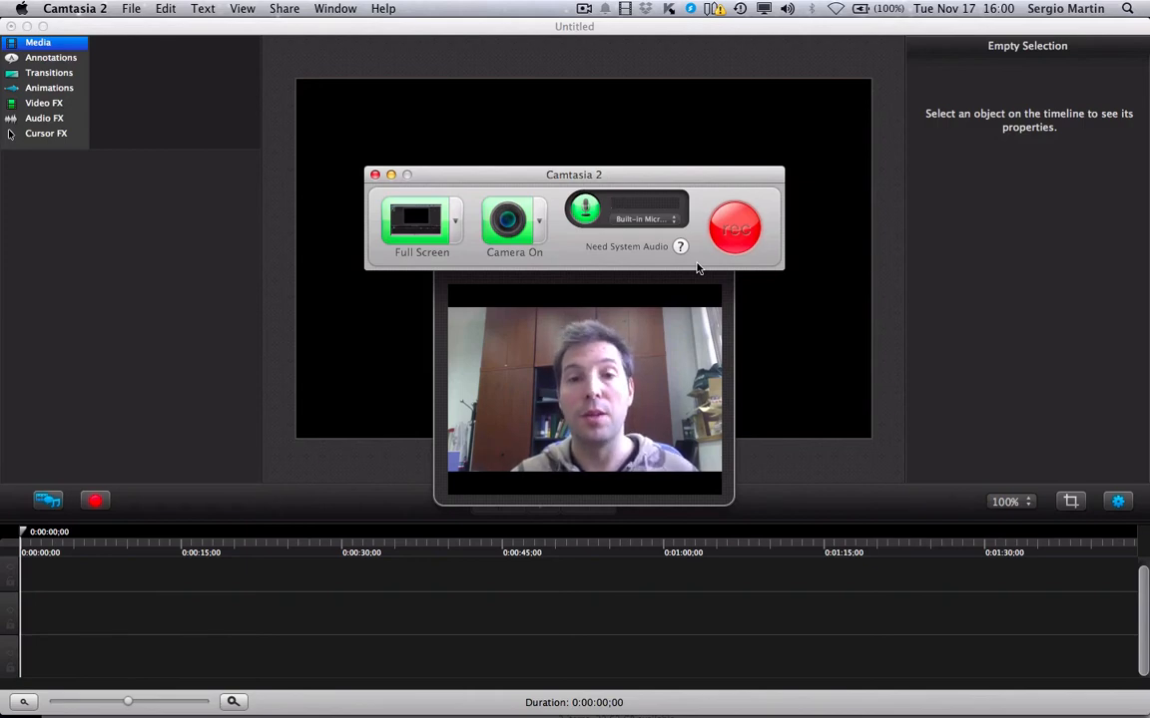
Start a recording of the full screen, camera and built-in microphone, and switch to Google Maps in Chrome
left_click(731, 235)
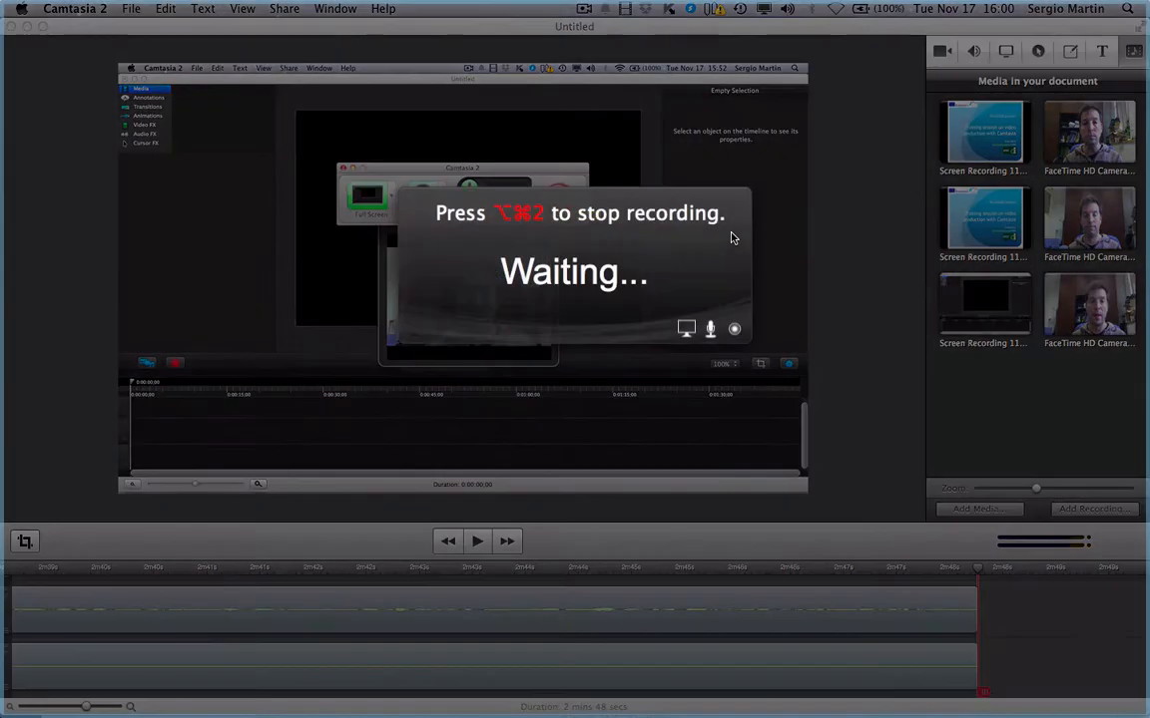
key("super+Tab")
key("super+Tab")
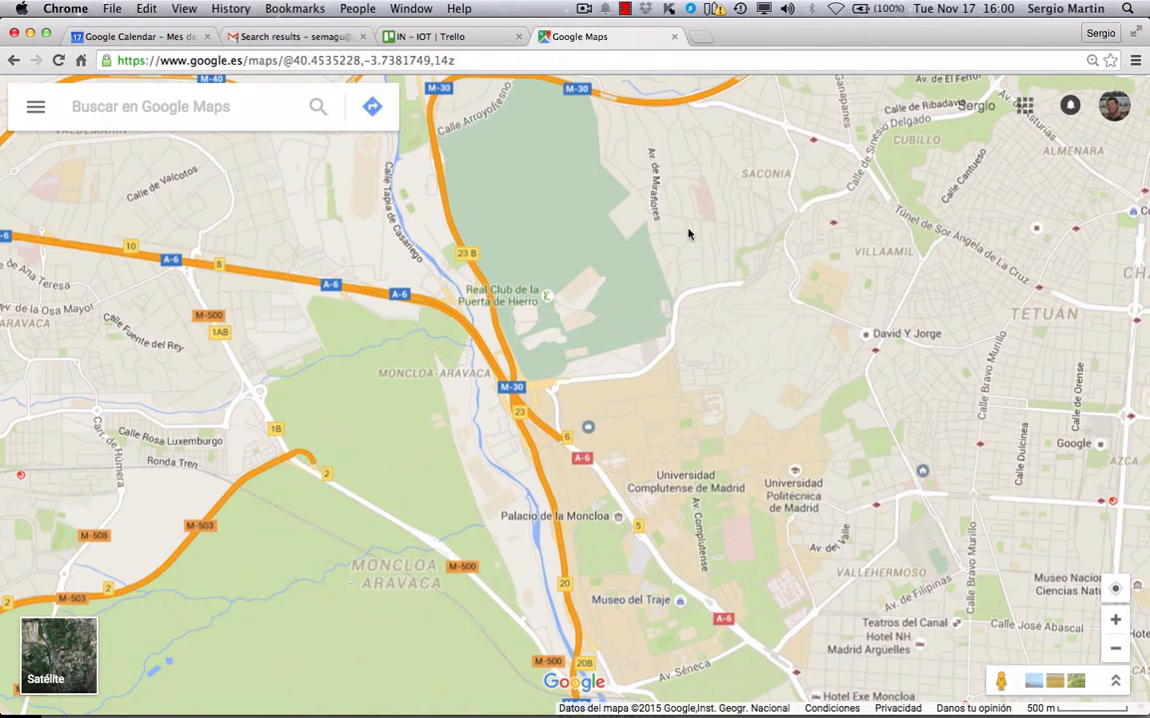
Pan the map around Moncloa and the university area as recorded content, and stop the recording
left_click_drag(657, 239, 702, 160)
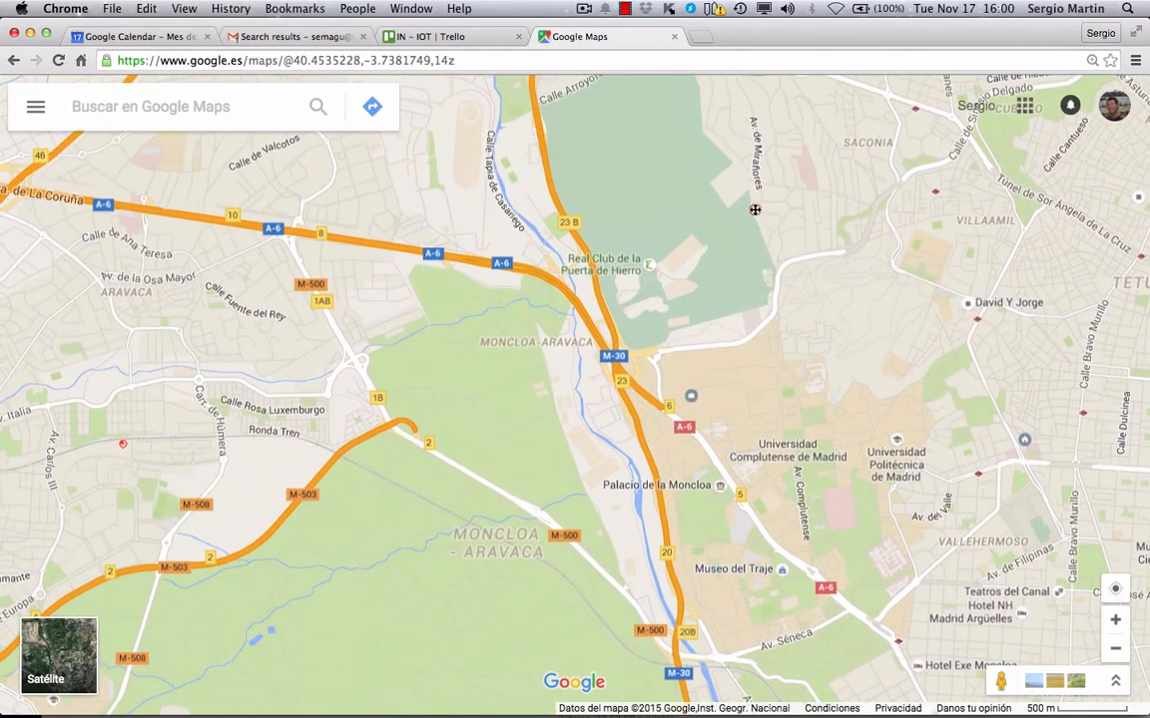
left_click_drag(757, 205, 495, 193)
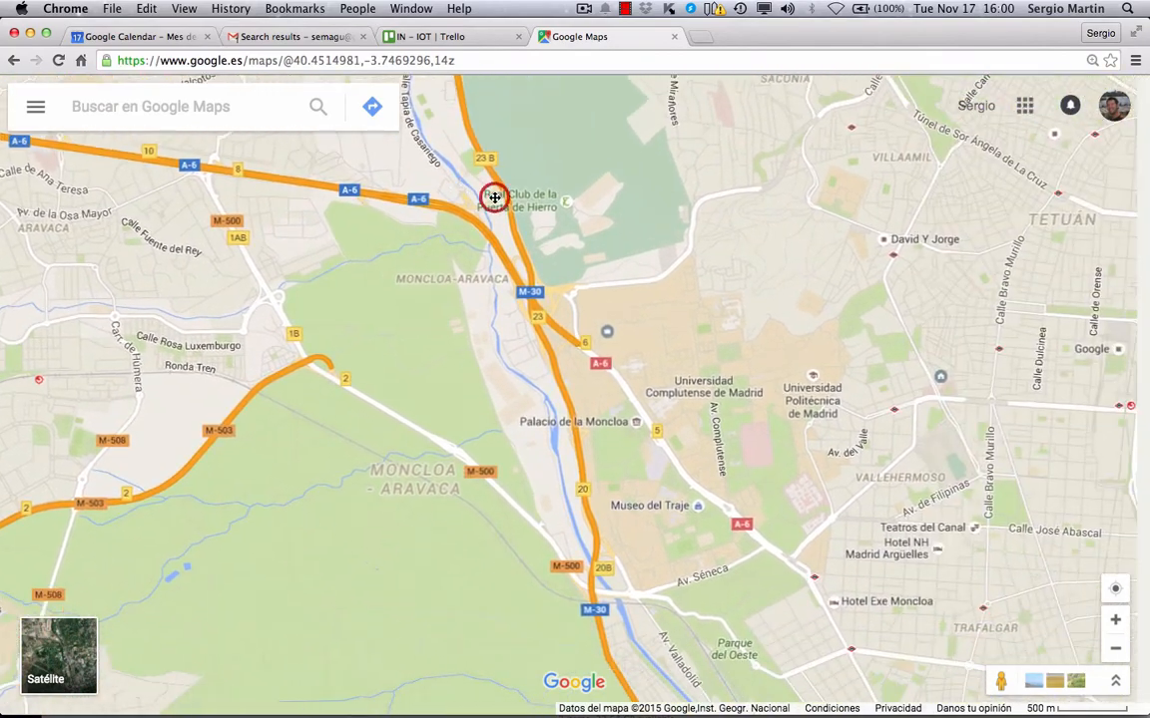
left_click_drag(669, 333, 615, 297)
left_click(615, 302)
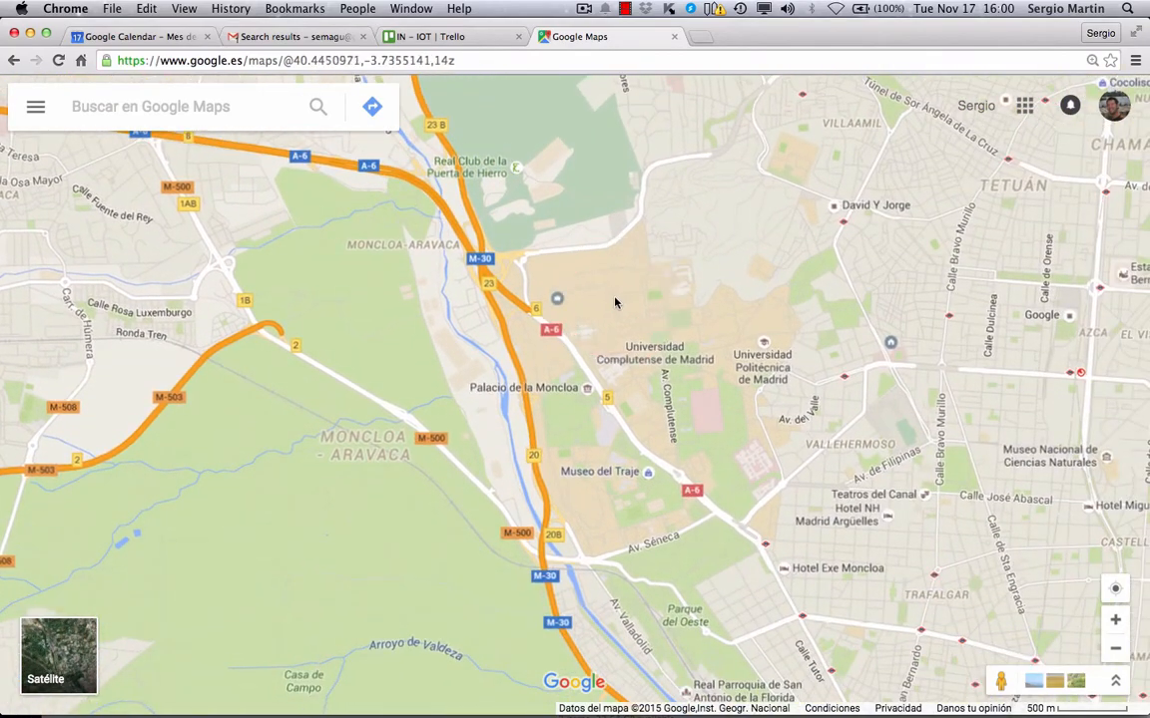
left_click(604, 296)
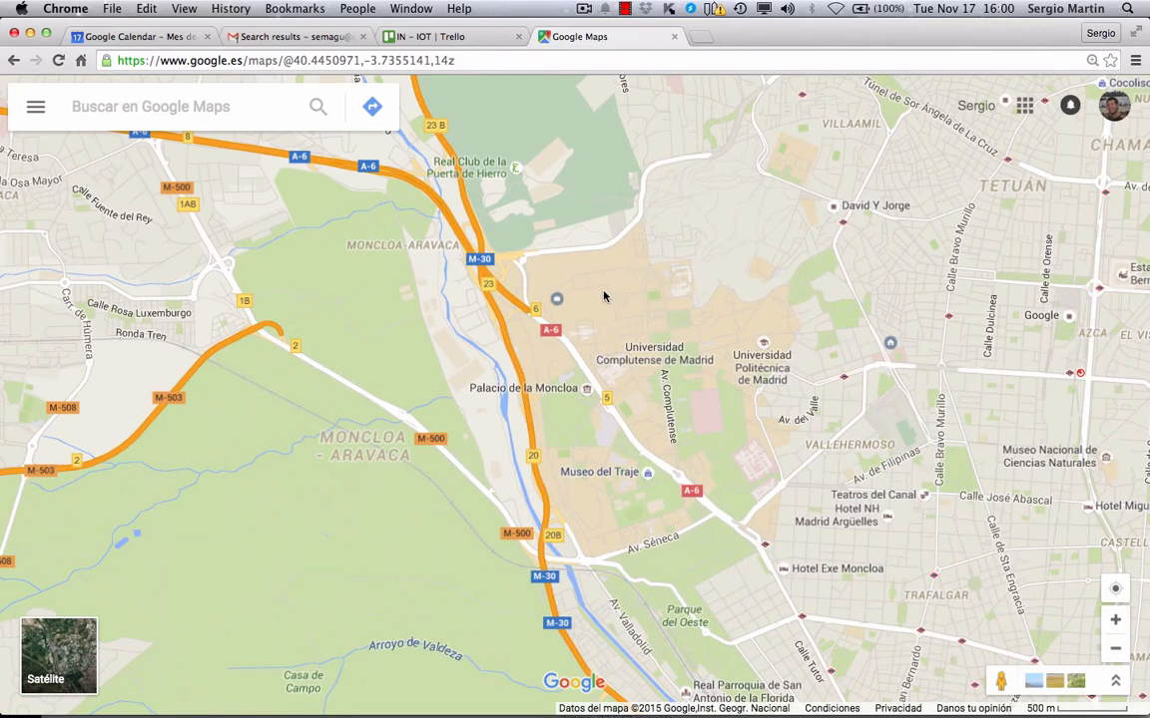
left_click_drag(604, 297, 492, 281)
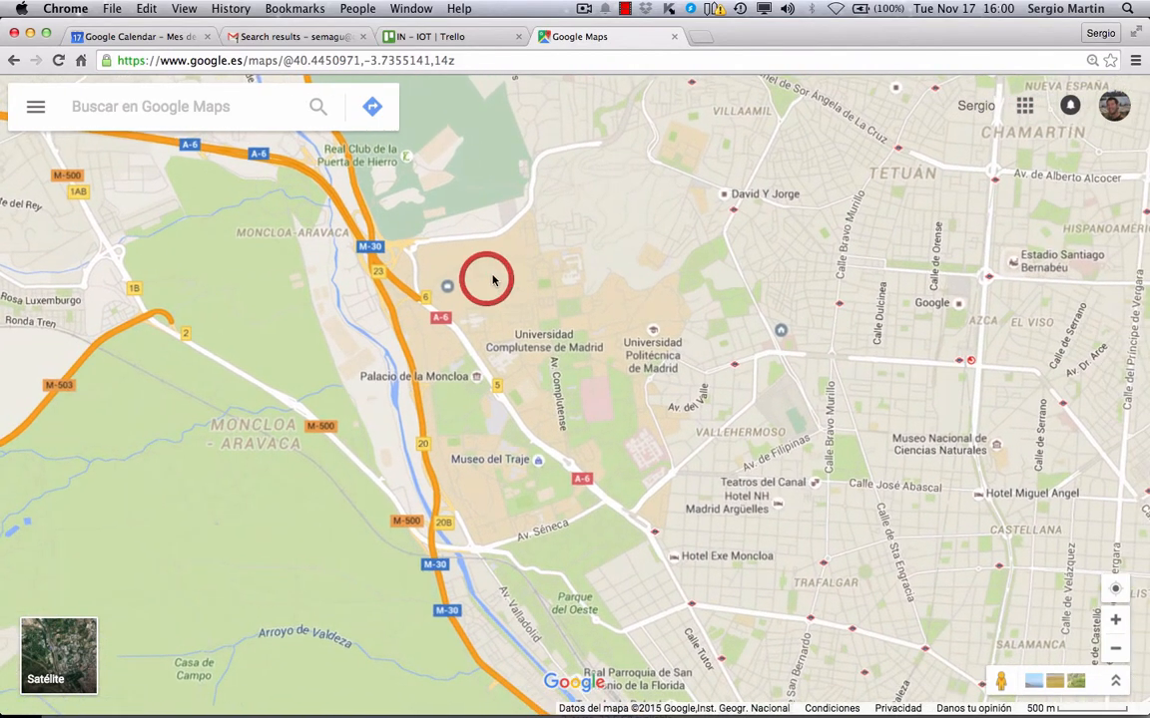
left_click(624, 8)
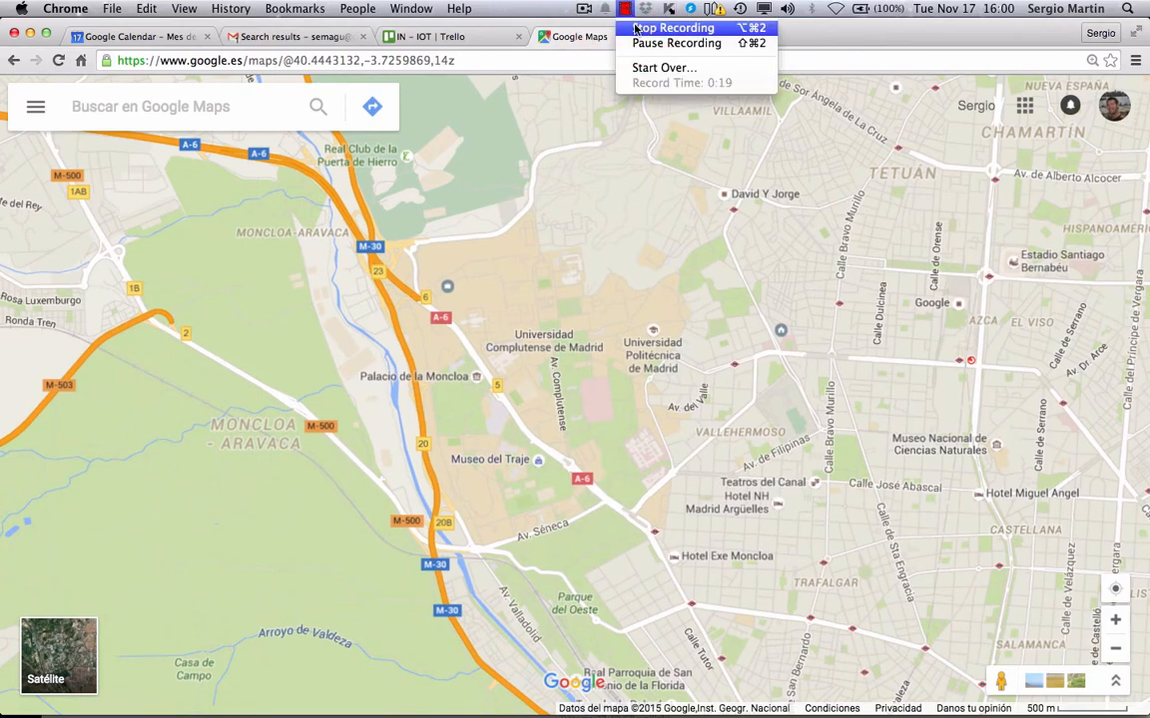
left_click(636, 29)
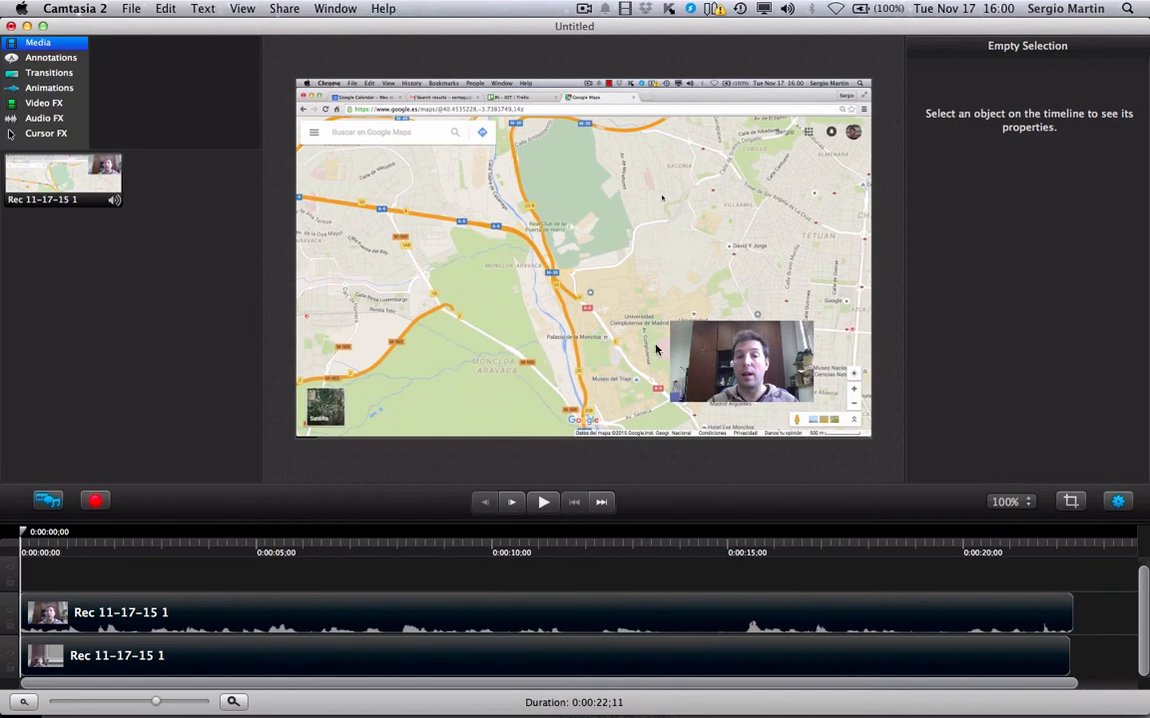
Move the webcam video into the bottom-right corner of the recorded frame, at about X 270, Y -159
left_click(786, 382)
left_click_drag(786, 383, 835, 404)
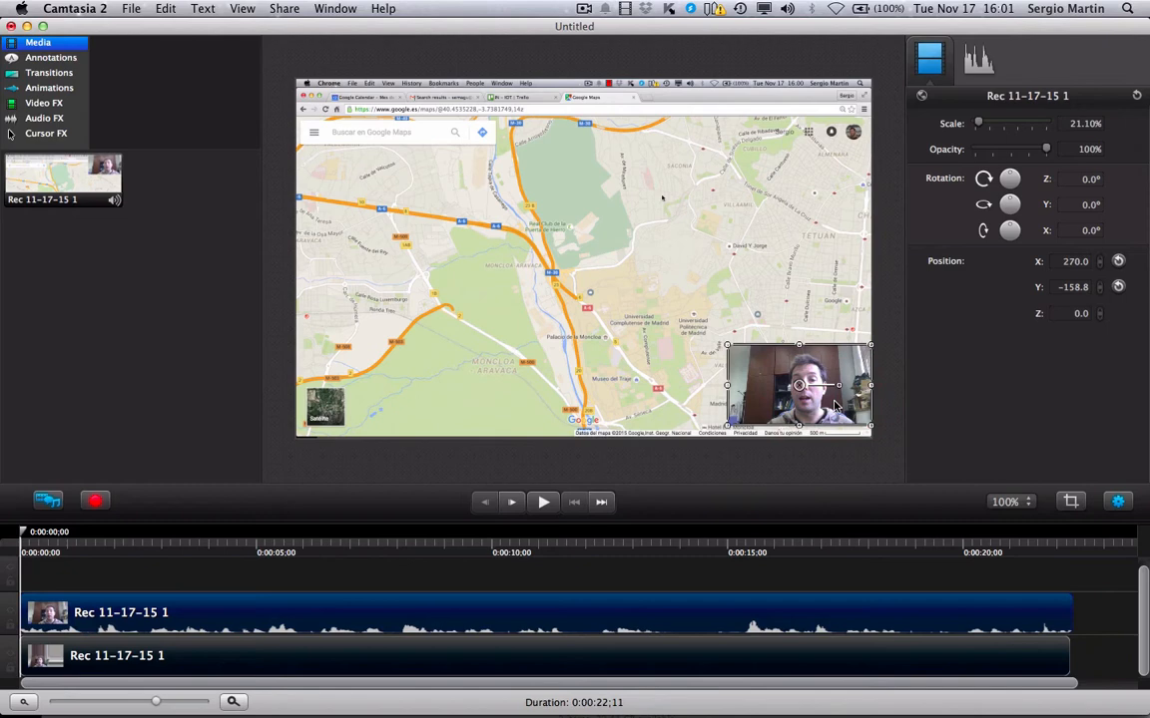
Select the screen and webcam clips on the timeline in turn to identify which part of the video each one controls
left_click(694, 344)
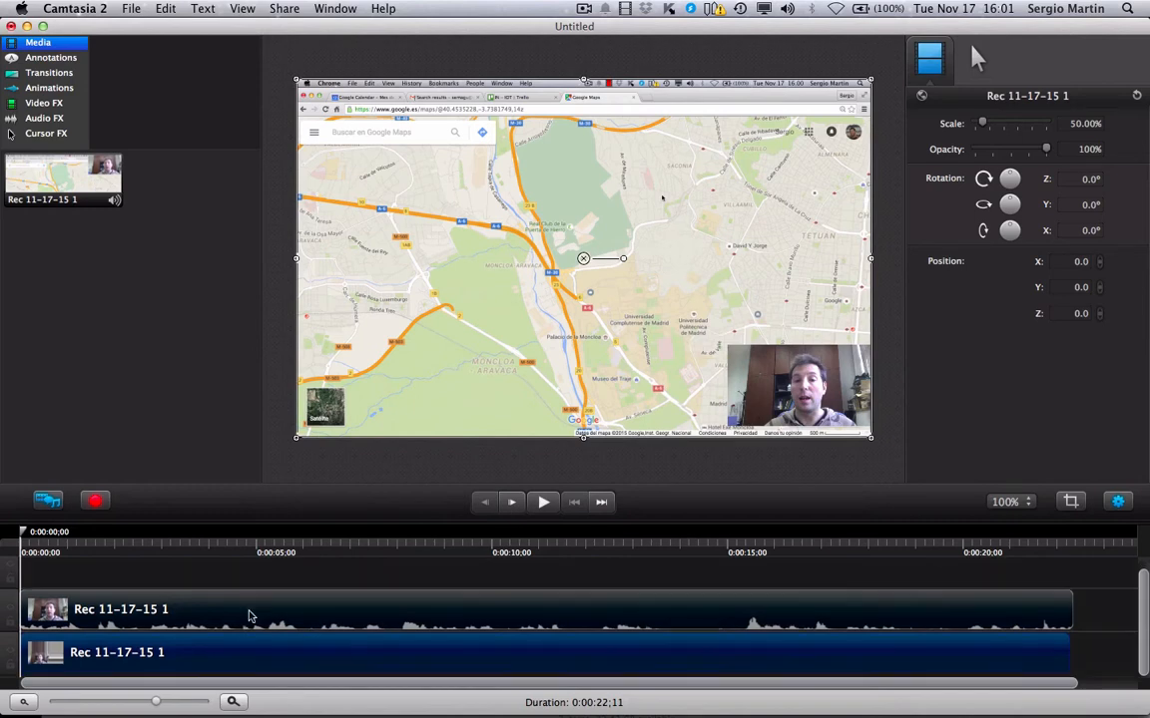
left_click(217, 659)
left_click(223, 615)
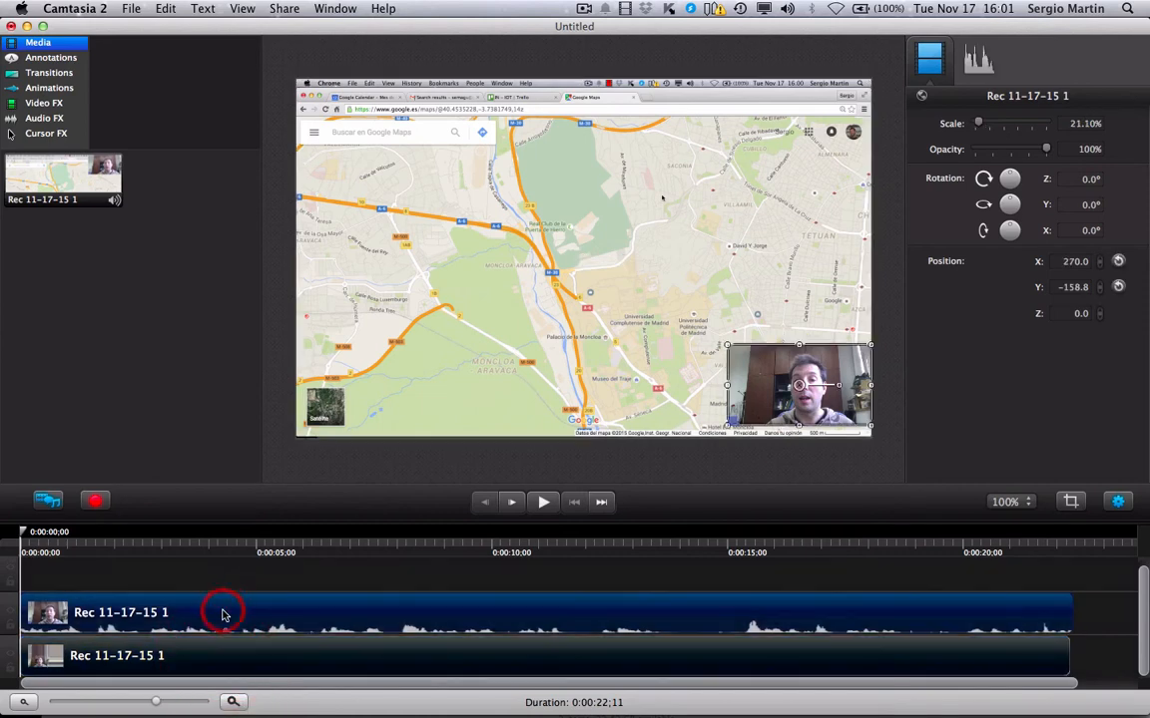
left_click(205, 661)
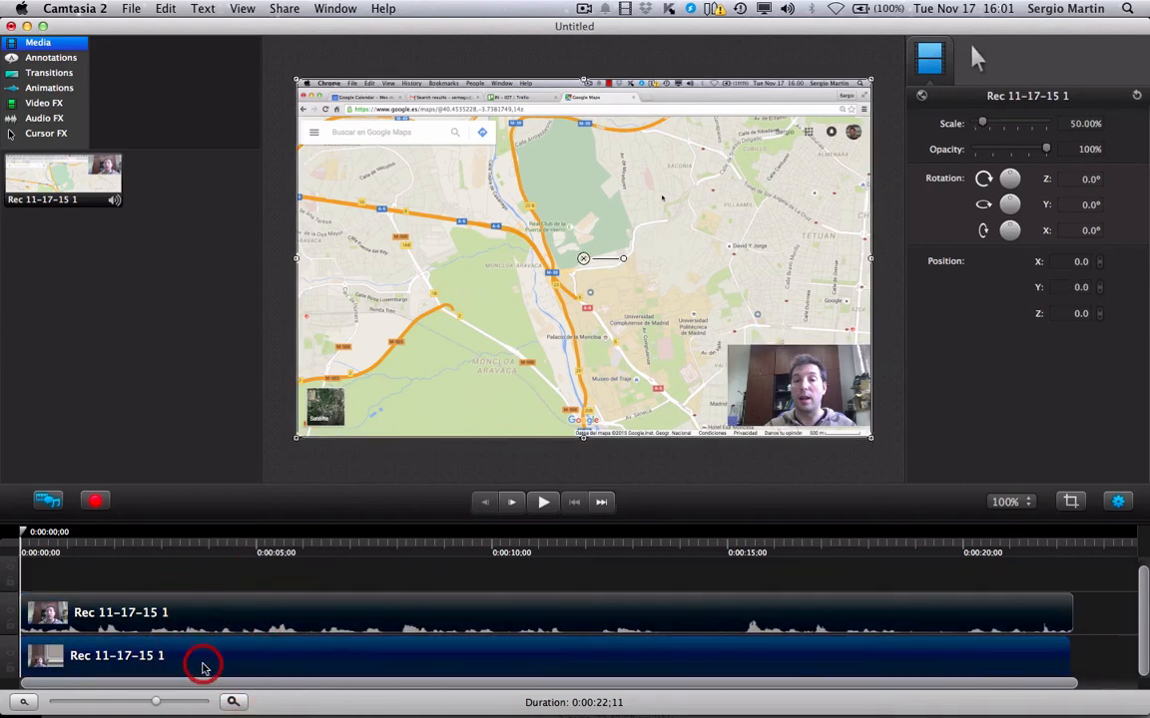
left_click(207, 624)
left_click(206, 660)
left_click(189, 619)
left_click(192, 654)
left_click(180, 624)
Move the webcam video to the upper-right corner of the recorded frame and shrink it to about 18% scale
left_click(819, 377)
left_click_drag(818, 377, 836, 127)
mouse_move(726, 190)
left_mouse_down()
mouse_move(688, 233)
mouse_move(738, 205)
mouse_move(747, 177)
left_mouse_up()
Delete the webcam clip from the timeline, undo the deletion and clear the selection
left_click(473, 602)
key("Delete")
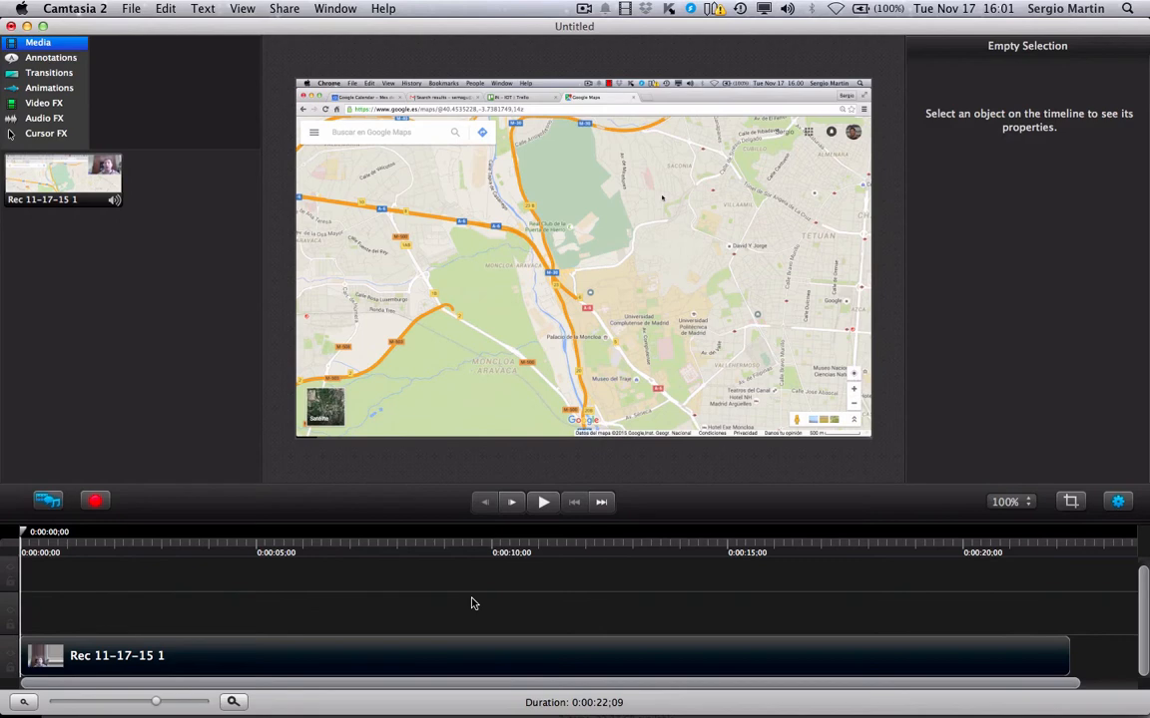
key("super+z")
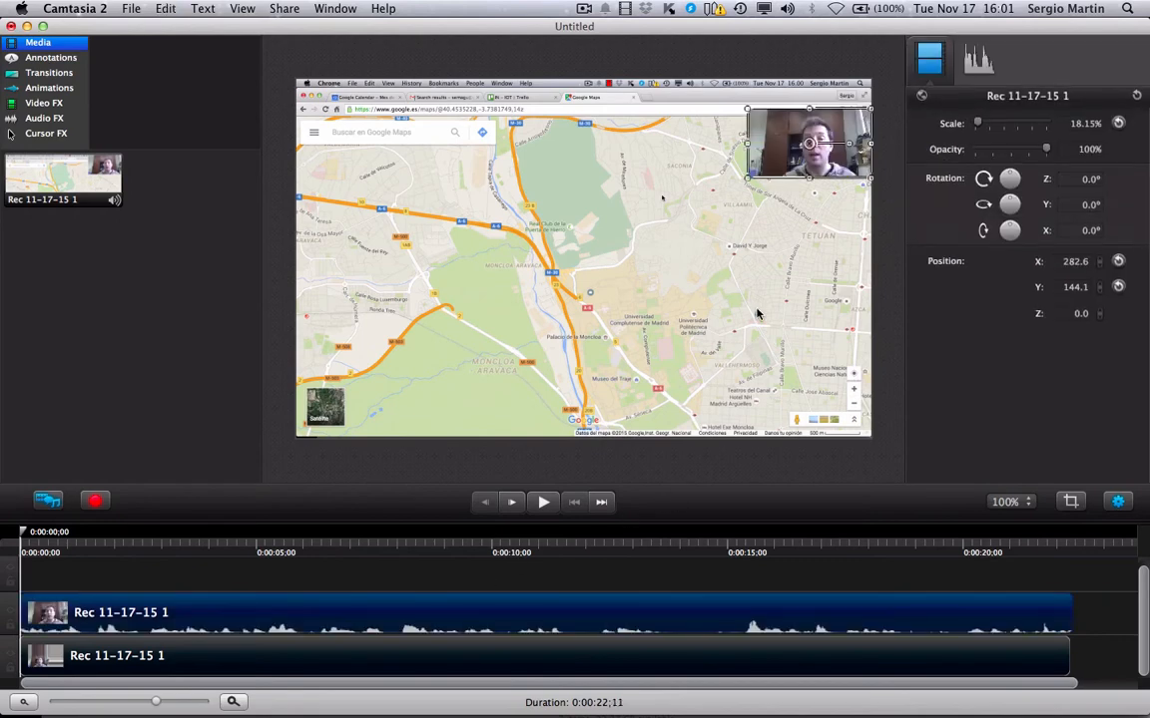
left_click(886, 211)
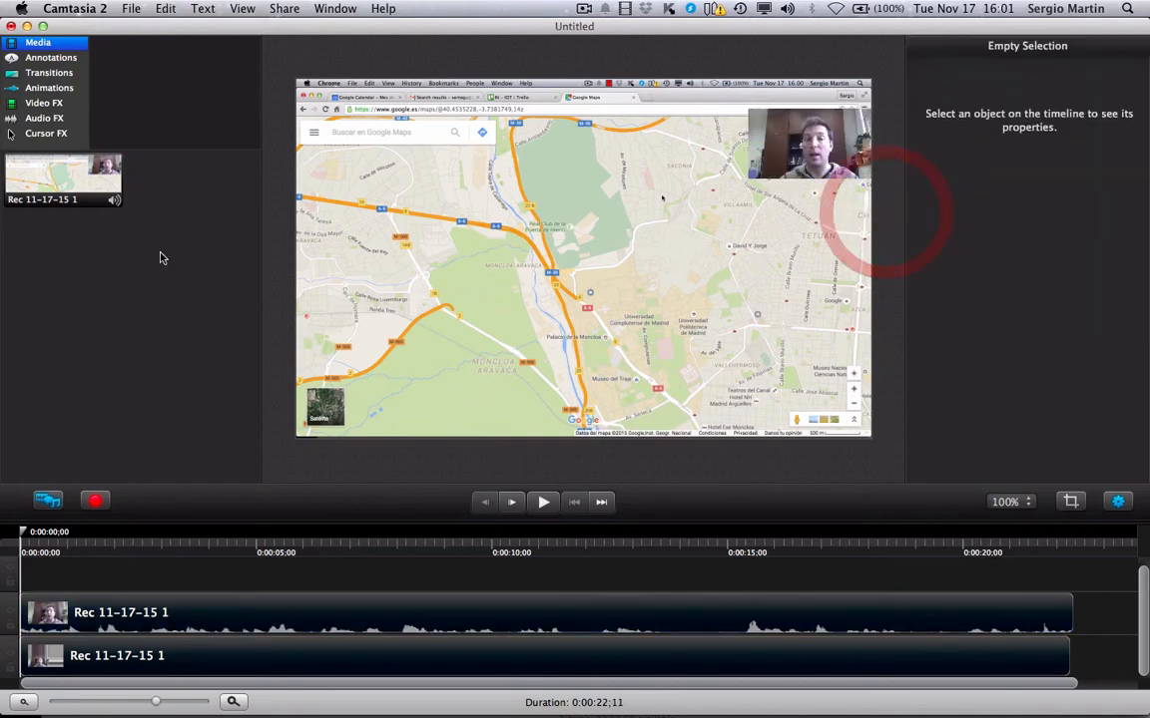
Preview the recording Rec 11-17-15 1 in the media library
left_click(57, 172)
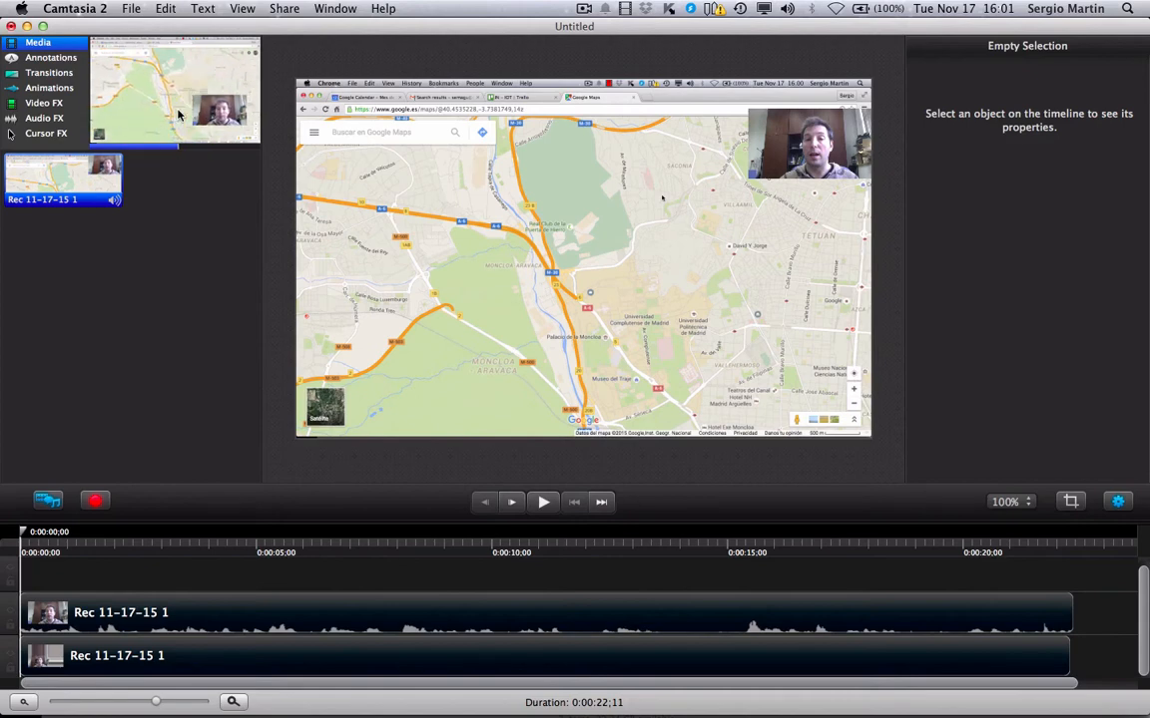
left_click(134, 247)
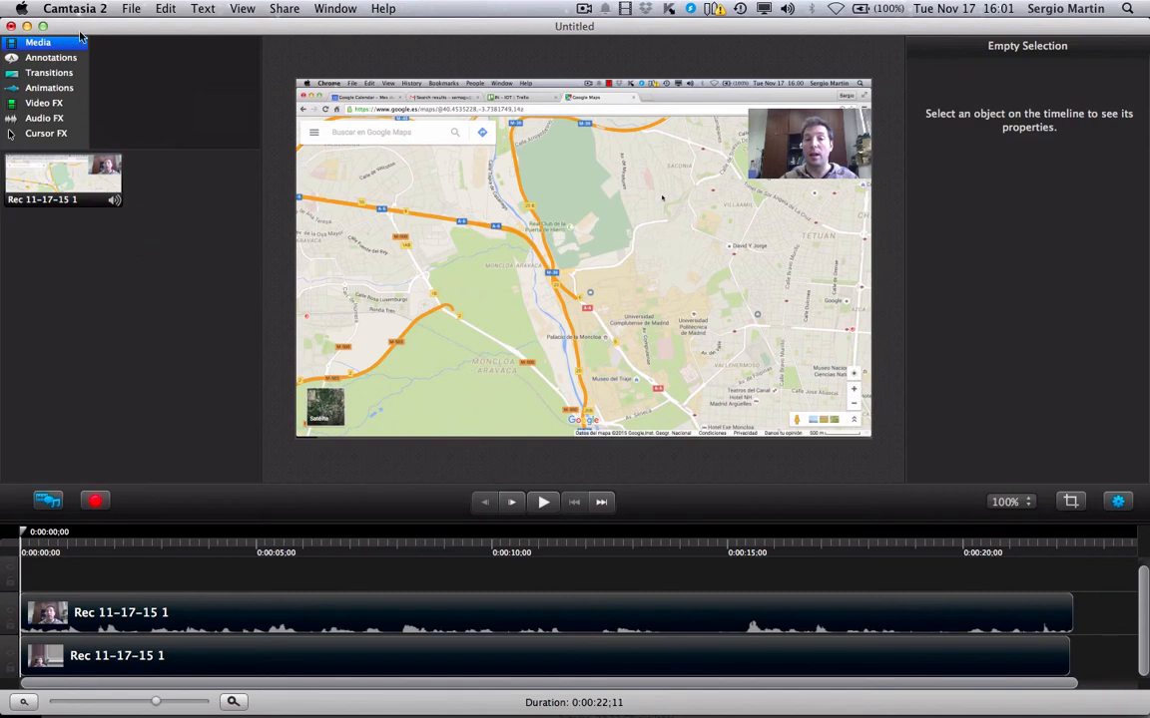
Add a sketch-motion ellipse over the university area around 0:00:03;02 and reduce it to about 34% scale
left_click(47, 57)
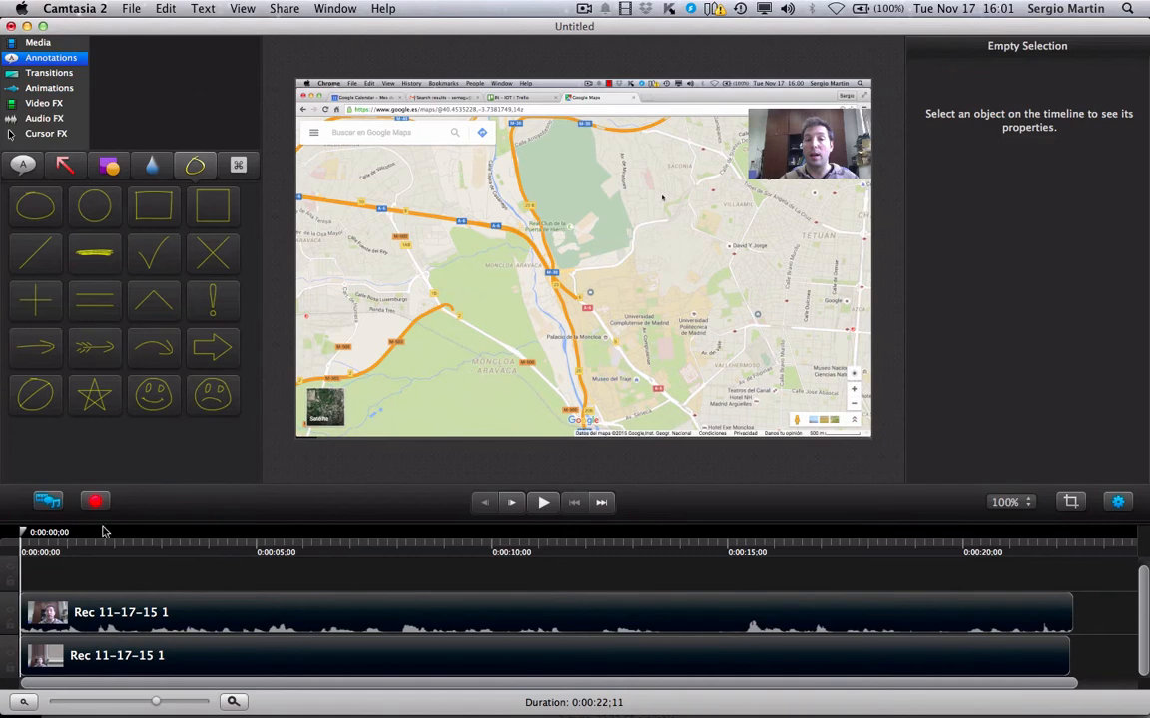
left_click(21, 532)
left_click_drag(22, 532, 164, 537)
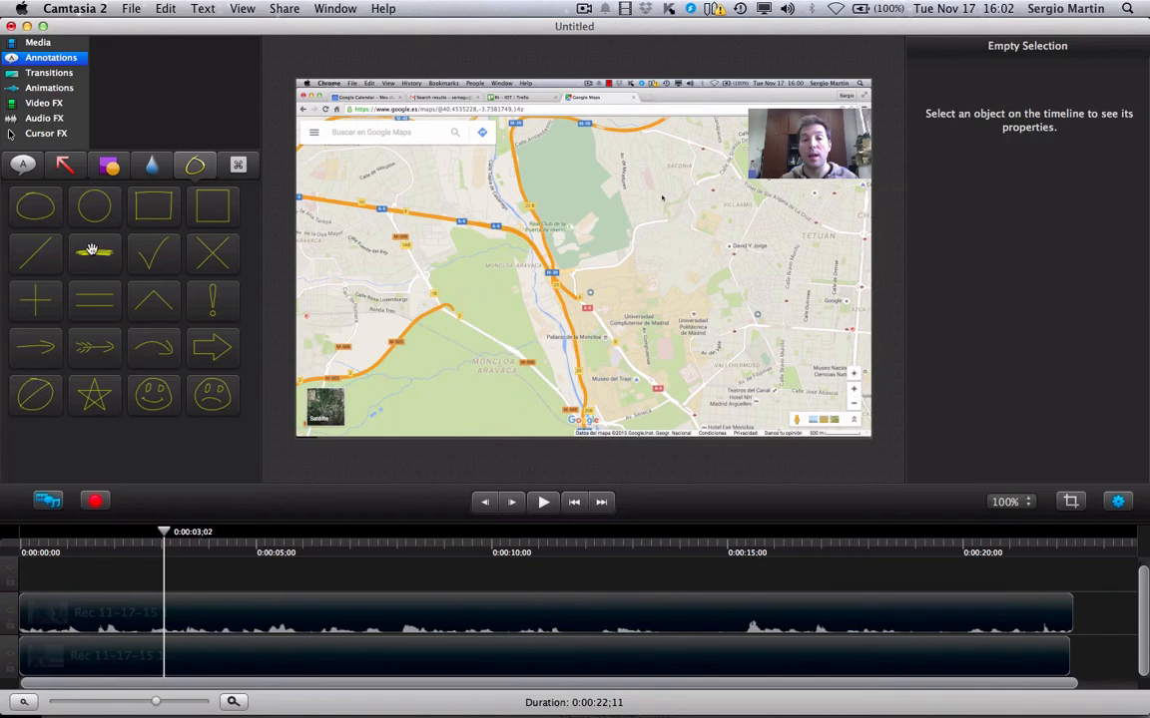
left_click(43, 211)
mouse_move(43, 211)
left_mouse_down()
mouse_move(553, 259)
mouse_move(620, 285)
mouse_move(668, 324)
mouse_move(616, 290)
left_mouse_up()
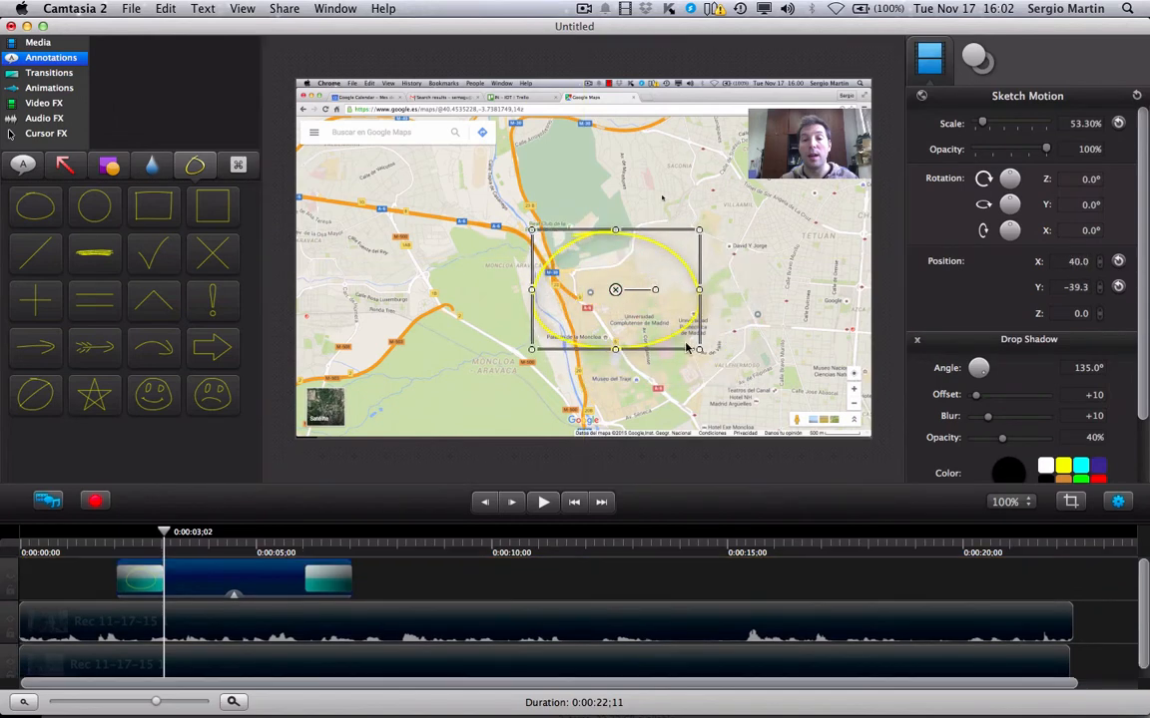
mouse_move(698, 349)
left_mouse_down()
mouse_move(637, 301)
mouse_move(659, 307)
mouse_move(634, 301)
left_mouse_up()
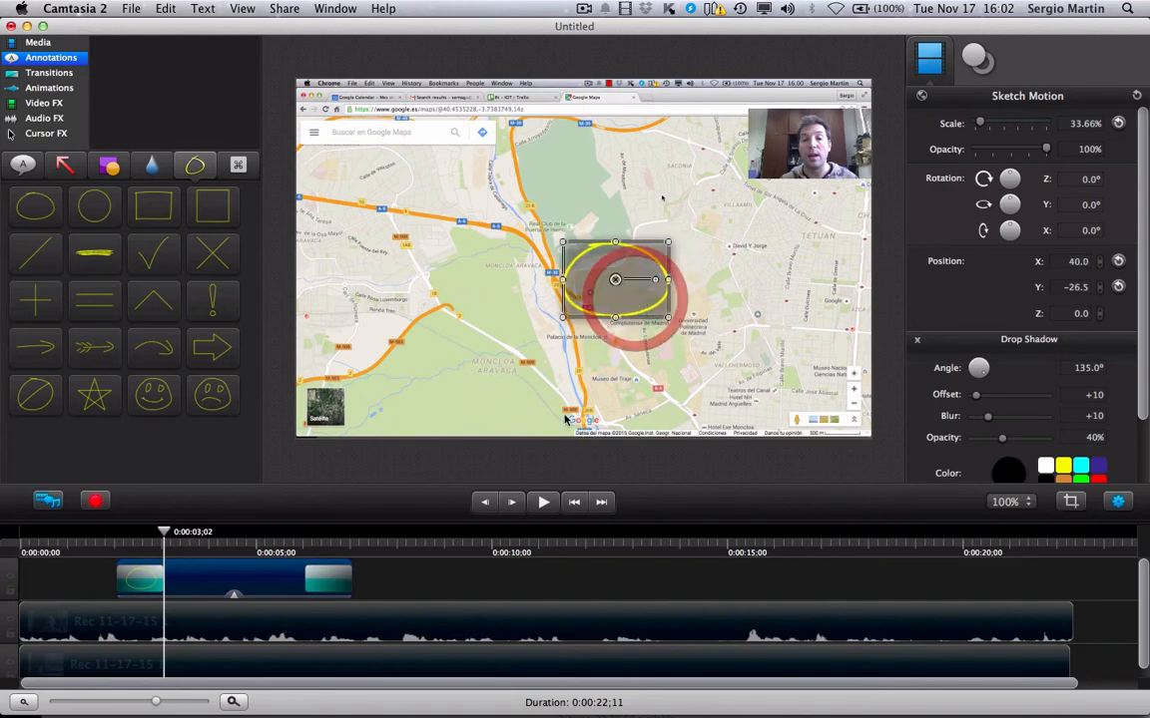
Play the video from near its start past the ellipse annotation to review the animation
left_click_drag(166, 537, 29, 535)
left_click(543, 504)
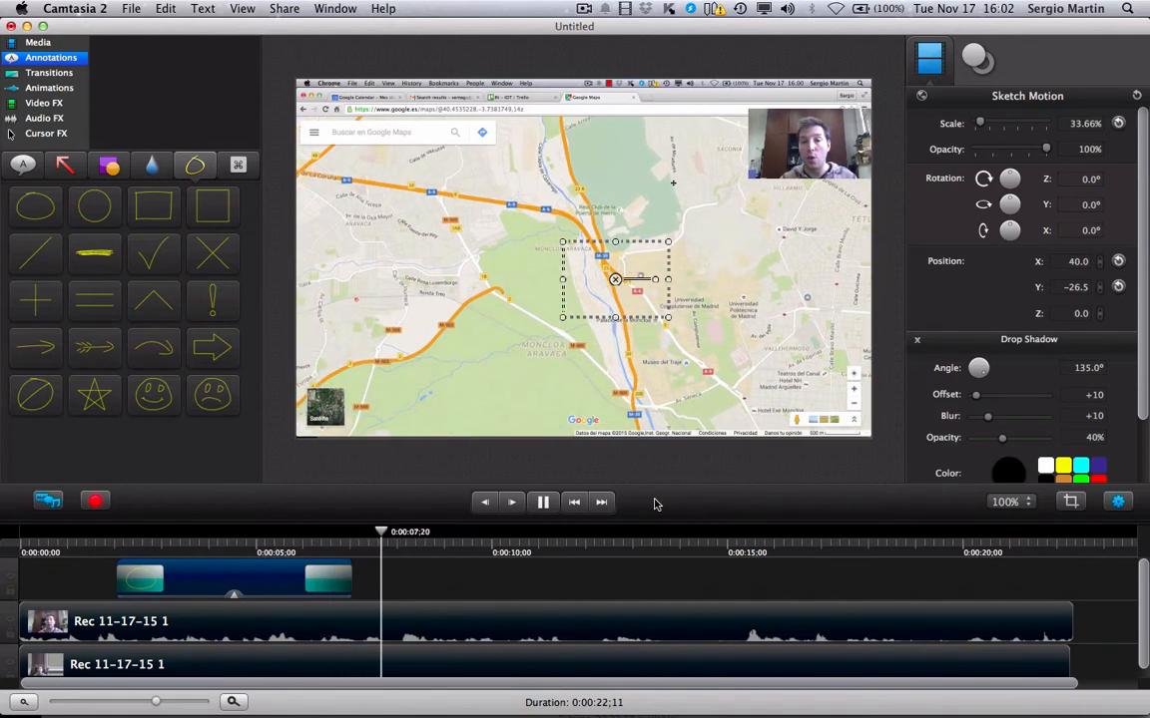
left_click(543, 503)
left_click(688, 511)
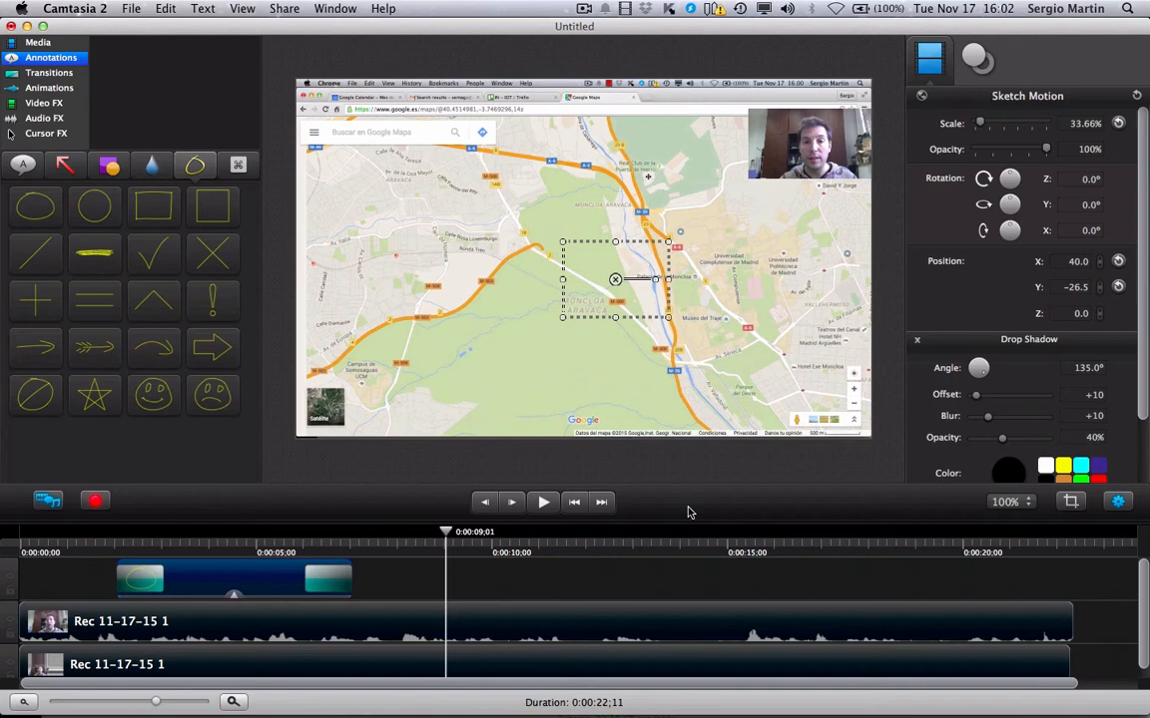
Shorten the ellipse annotation to end at about 5.5 seconds on the timeline and play back its ending
left_click_drag(448, 535, 120, 577)
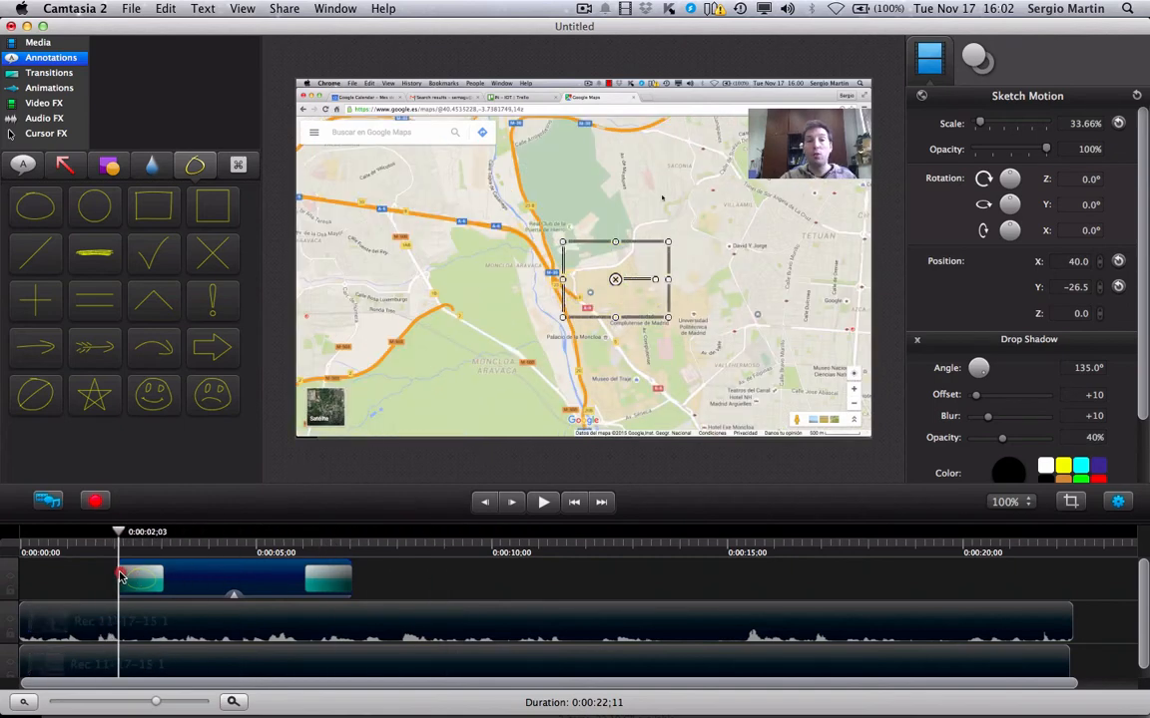
left_click(121, 536)
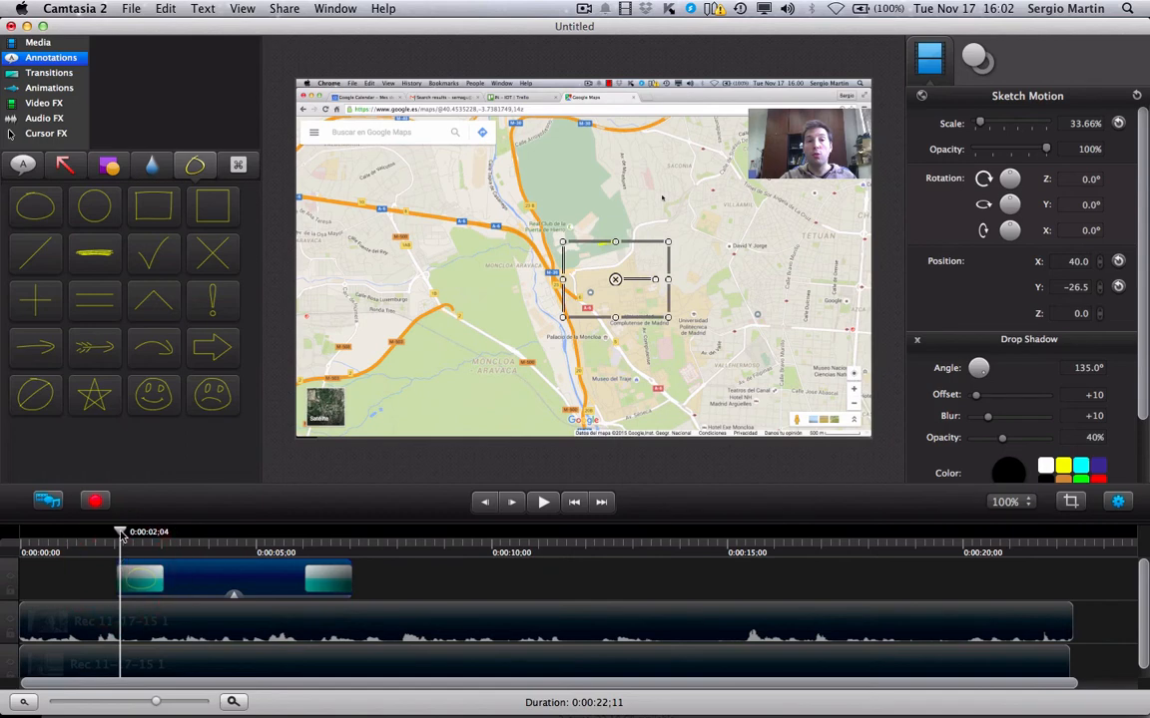
left_click_drag(122, 539, 281, 596)
left_click(332, 584)
left_click(544, 502)
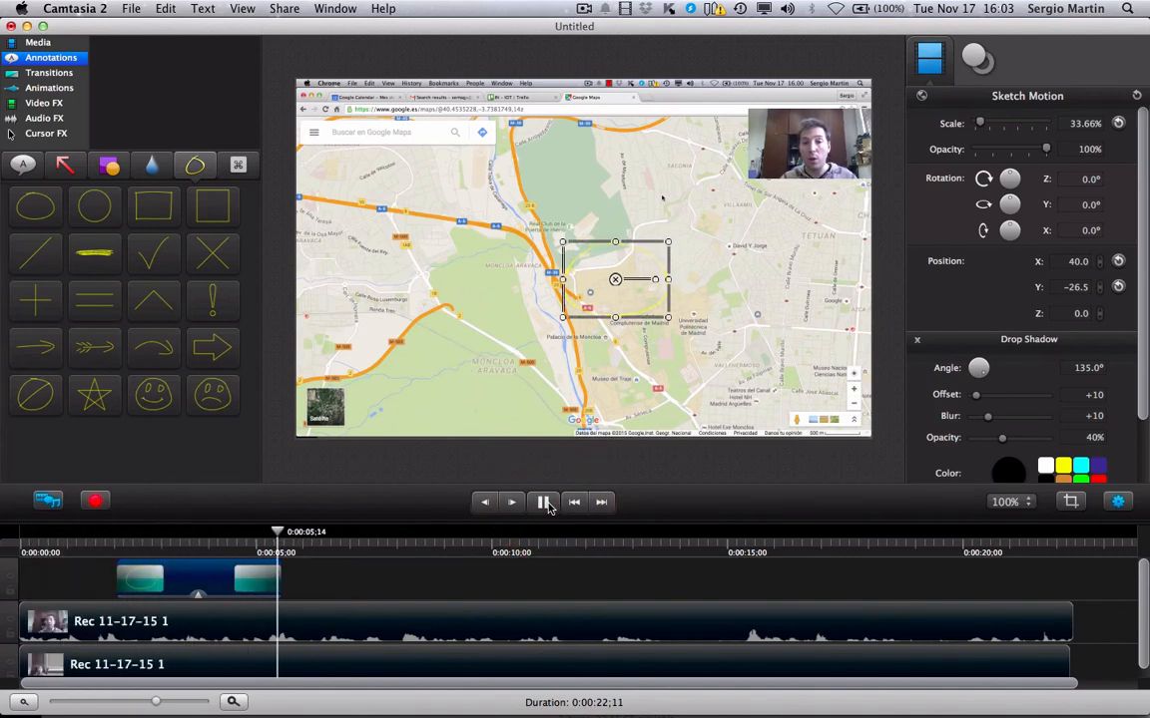
left_click(544, 502)
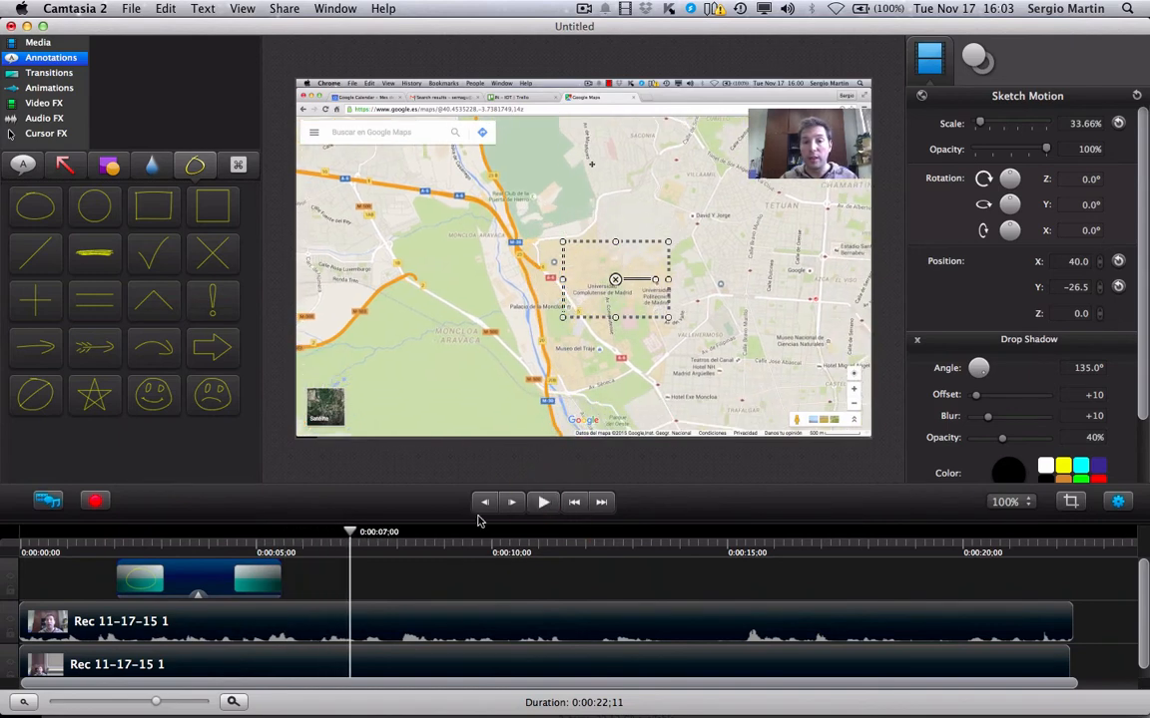
Add a red arrow annotation inside the ellipse at 0:00:02;28 and shorten it to end at about 4.7 seconds
left_click(304, 537)
left_click(160, 532)
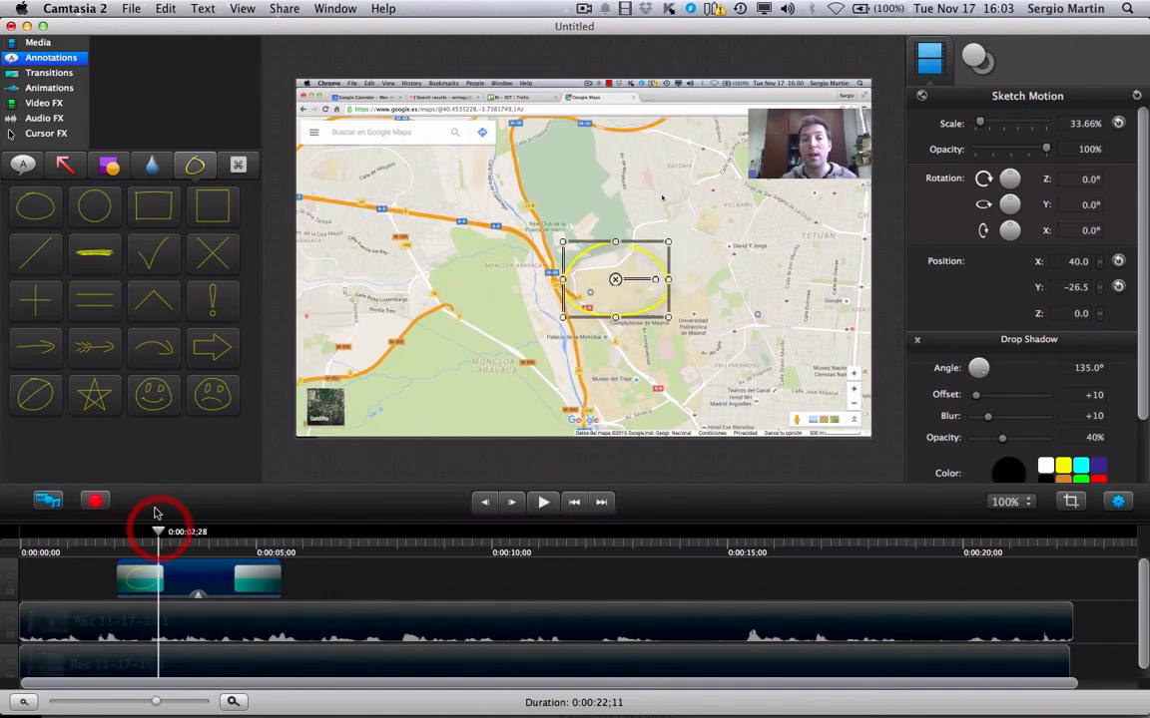
left_click(65, 165)
mouse_move(37, 207)
left_mouse_down()
mouse_move(159, 72)
mouse_move(680, 278)
mouse_move(618, 295)
left_mouse_up()
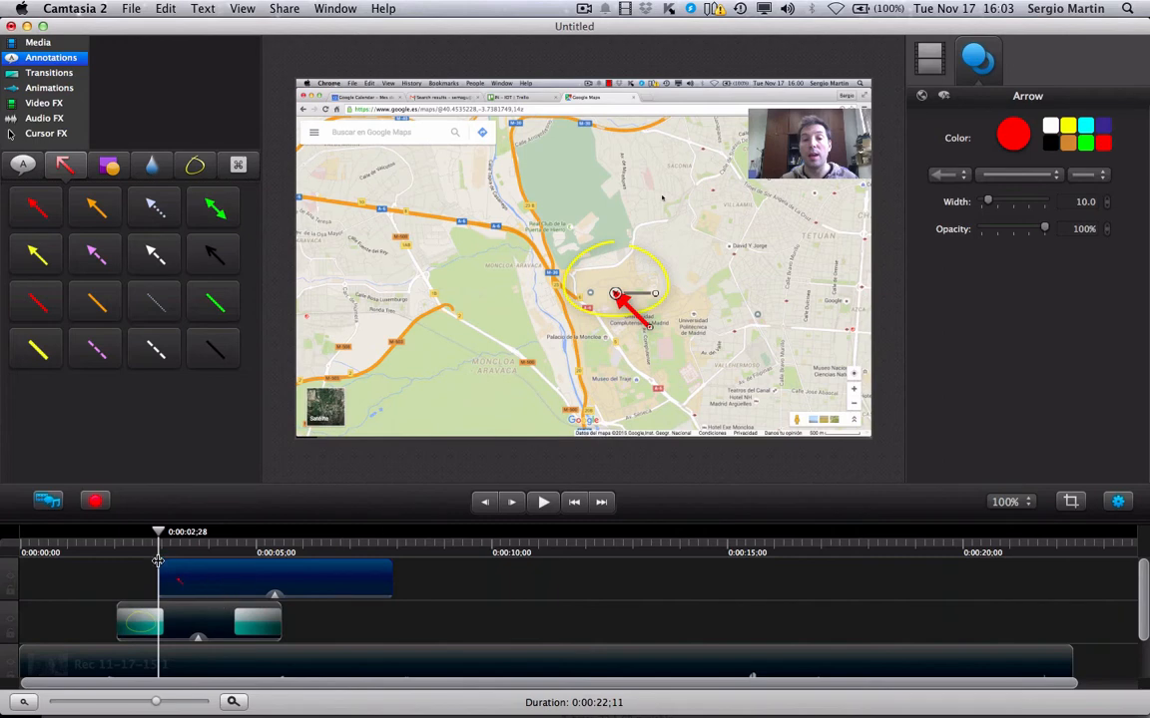
left_click_drag(160, 532, 394, 522)
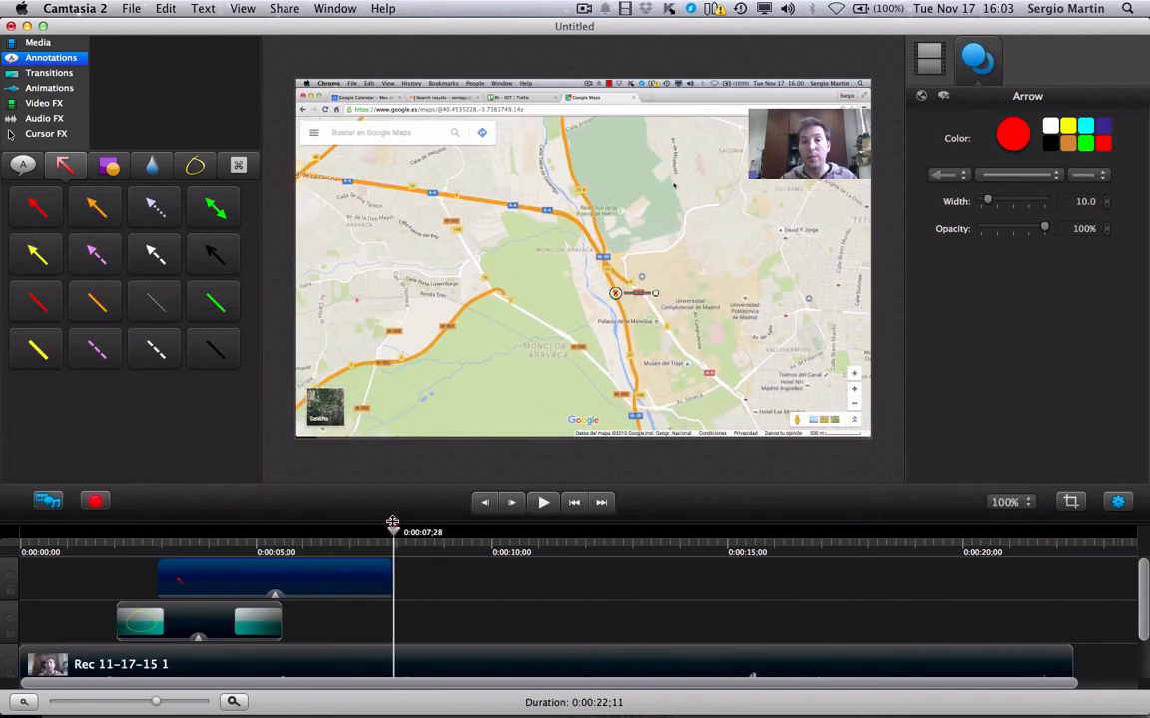
left_click_drag(377, 581, 239, 577)
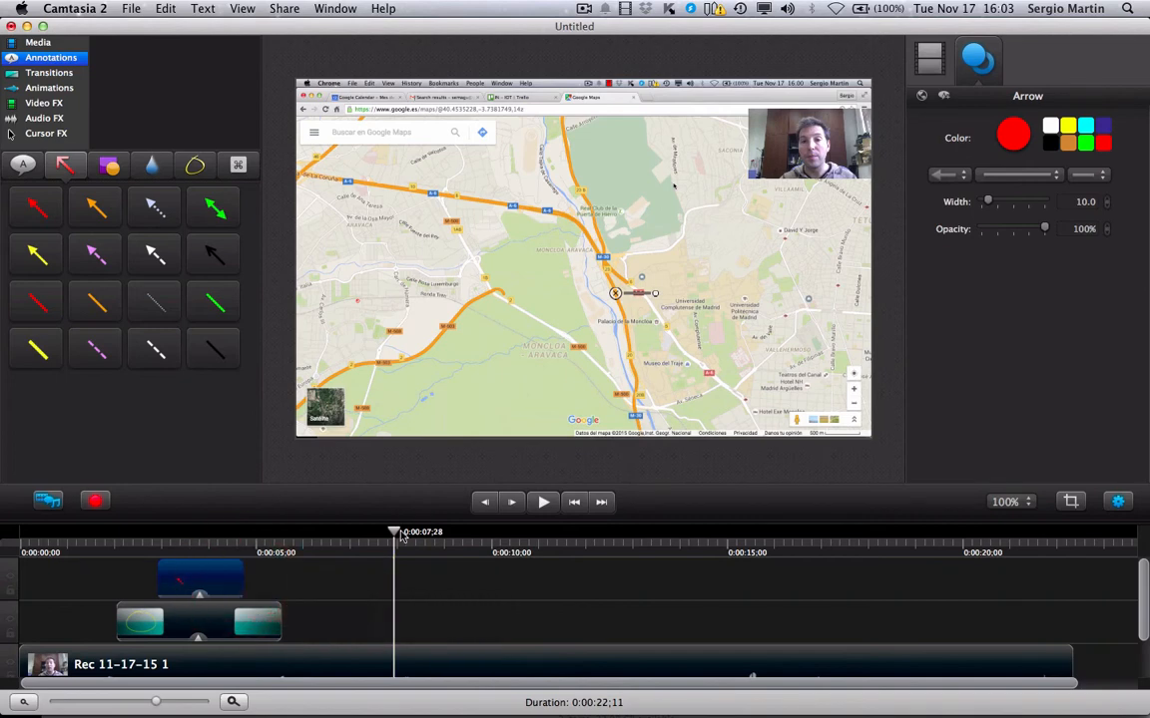
Play the video from 0:00:00;28 past the ellipse and arrow annotations to review their timing
left_click_drag(396, 535, 64, 535)
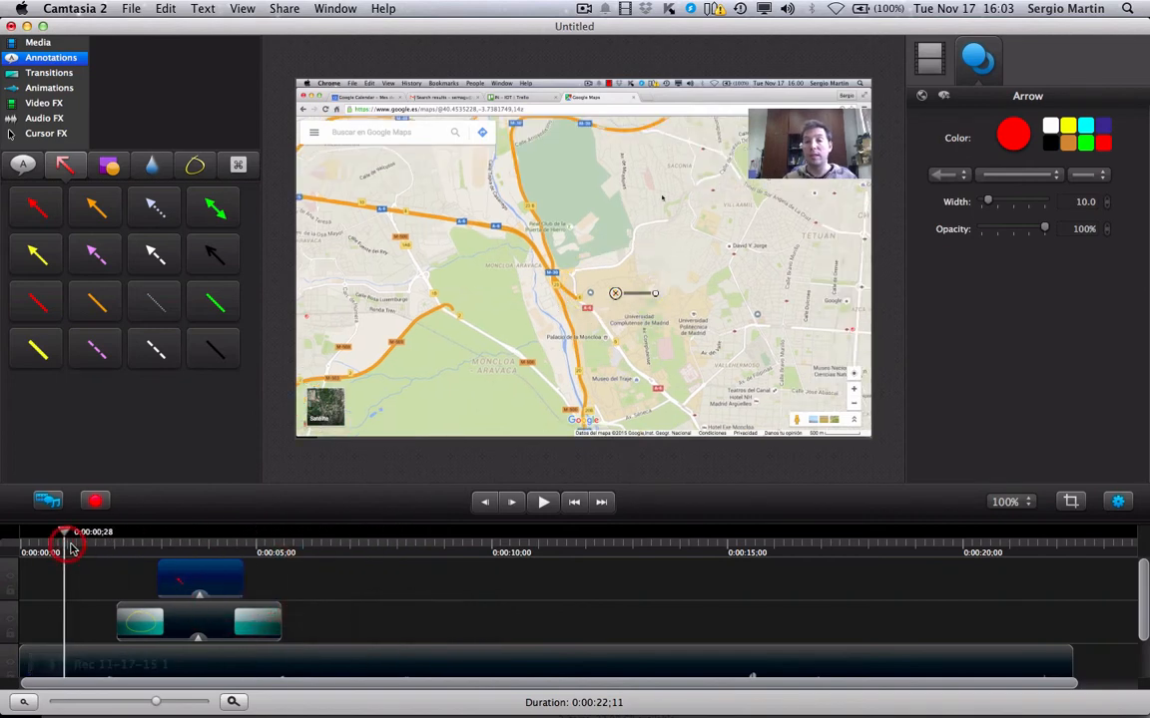
left_click(543, 503)
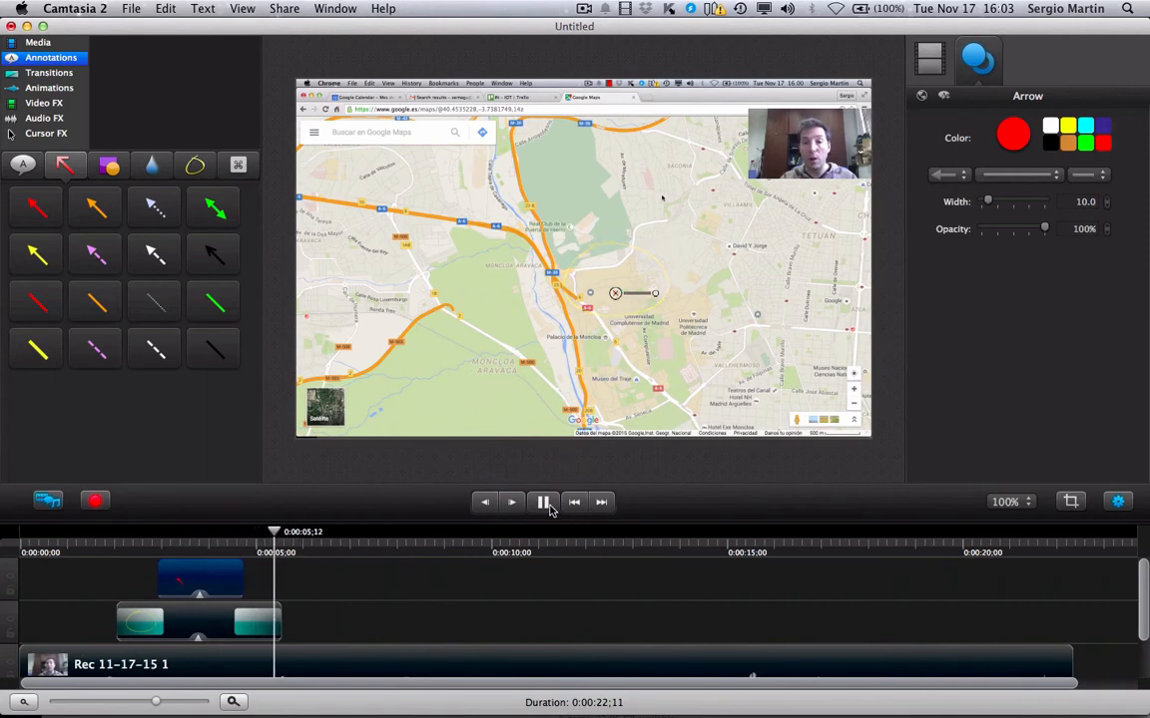
left_click(546, 504)
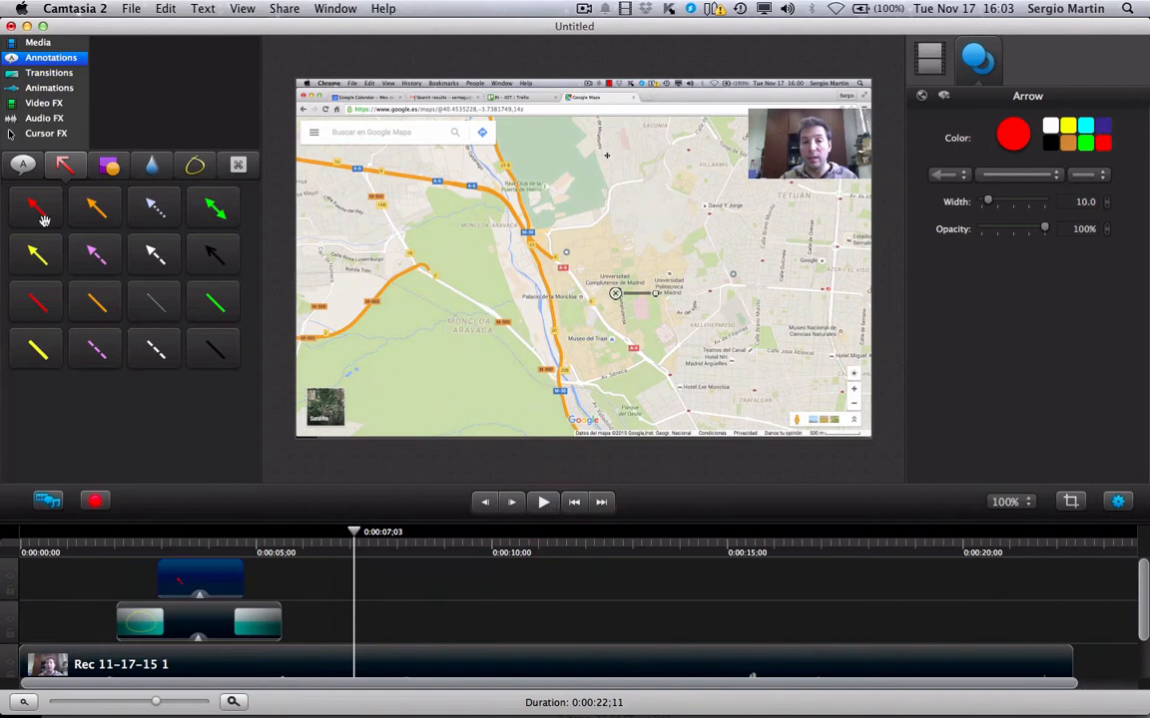
Add a plain text annotation at 0:00:07;03 reading "This is UNED" and widen its box to fit on one line
left_click(25, 164)
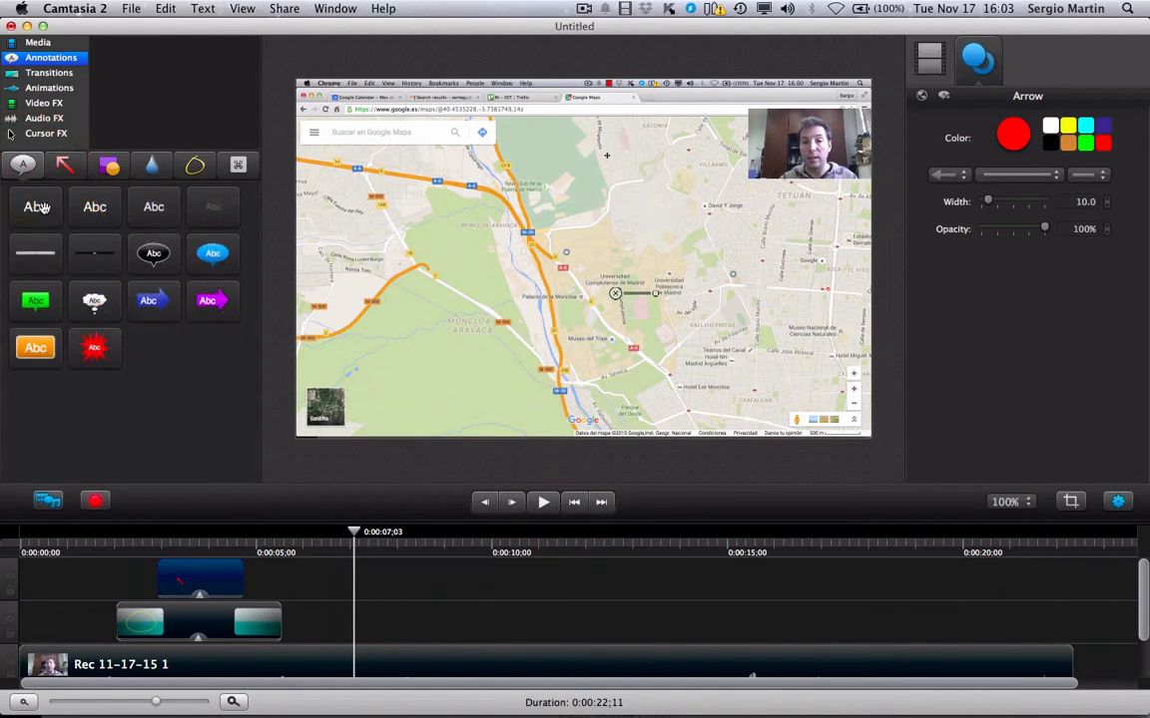
left_click_drag(36, 206, 594, 237)
double_click(593, 237)
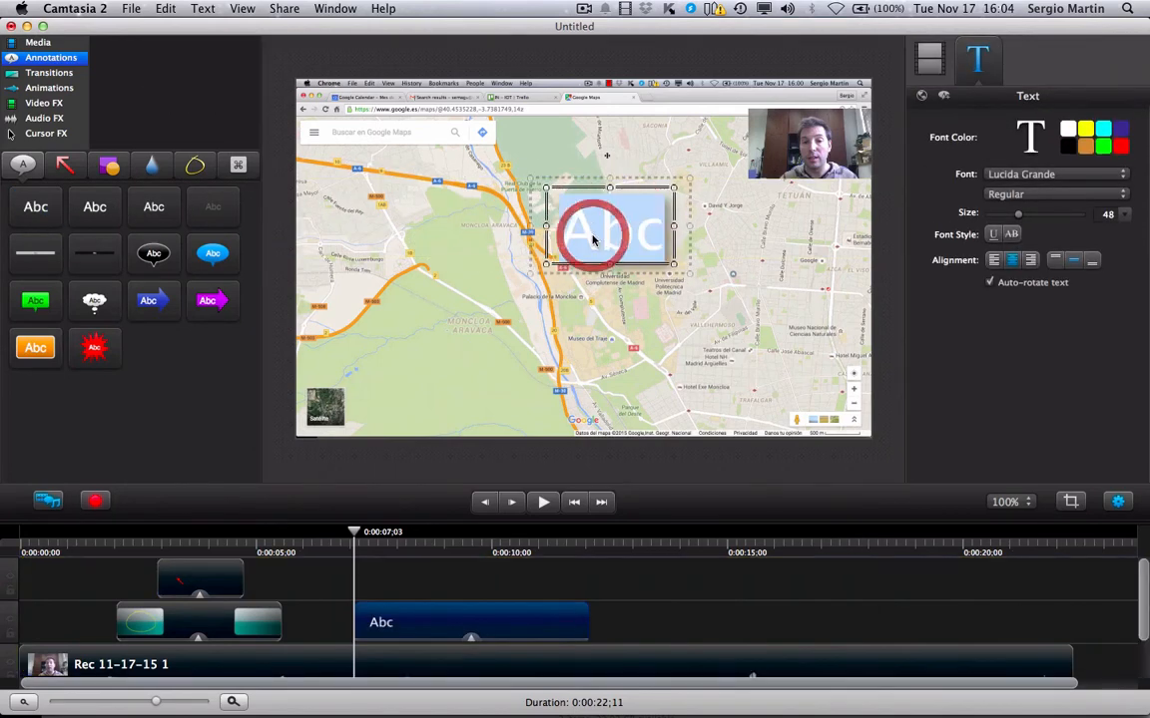
type("This is UNED")
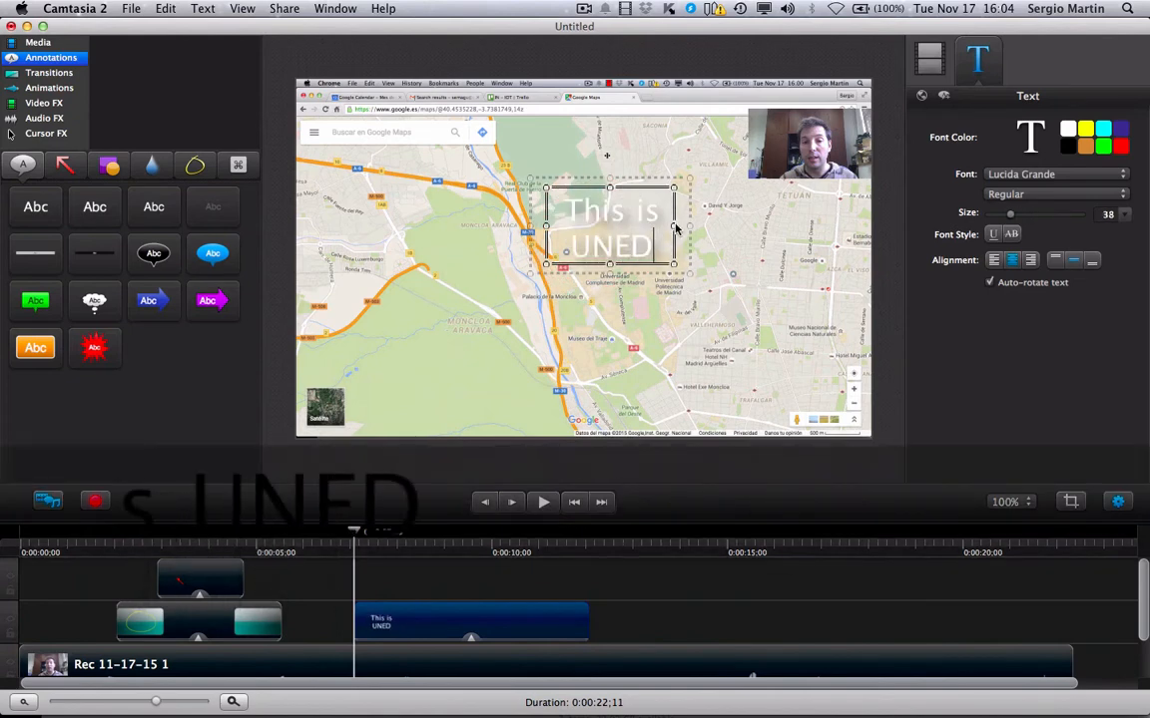
left_click_drag(675, 227, 710, 226)
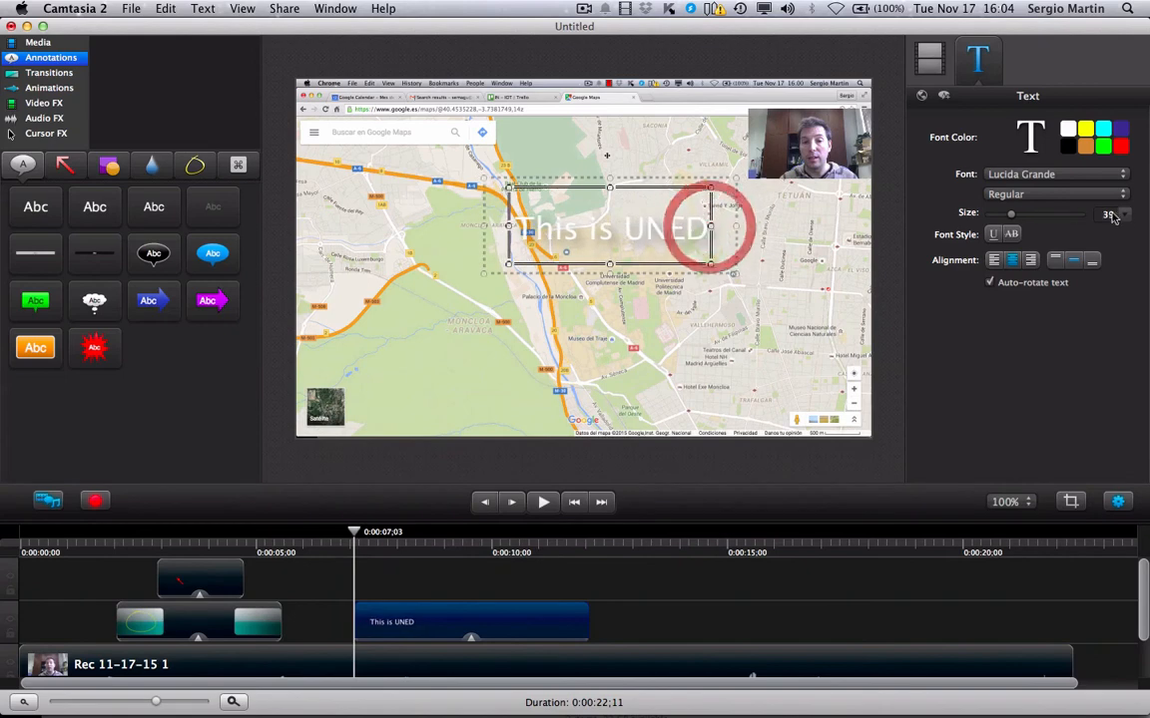
Format the "This is UNED" text annotation in red at size 48
left_click(1012, 217)
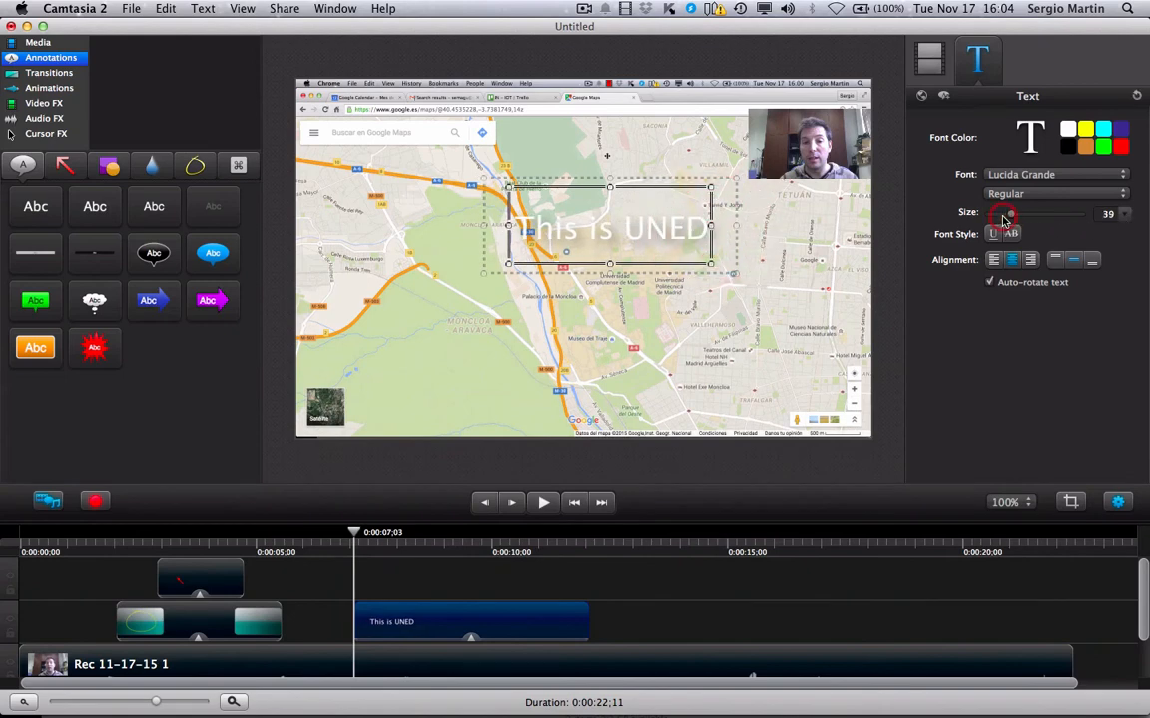
left_click(653, 232)
double_click(654, 232)
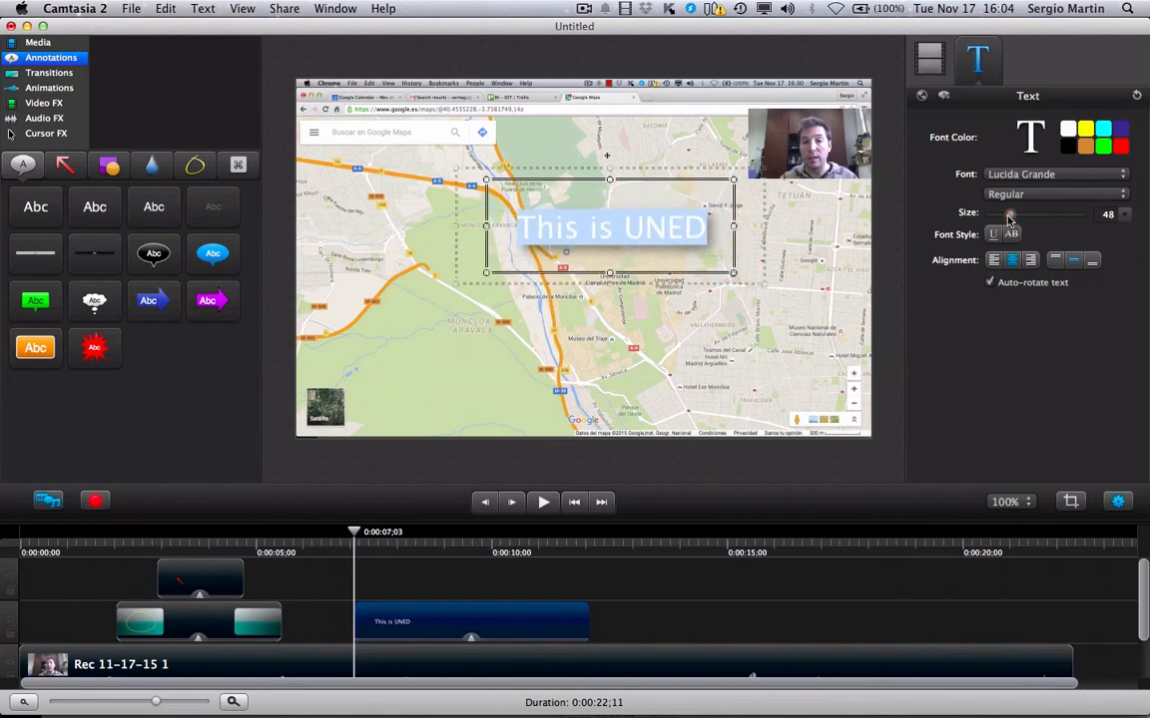
left_click(1069, 147)
left_click(1121, 147)
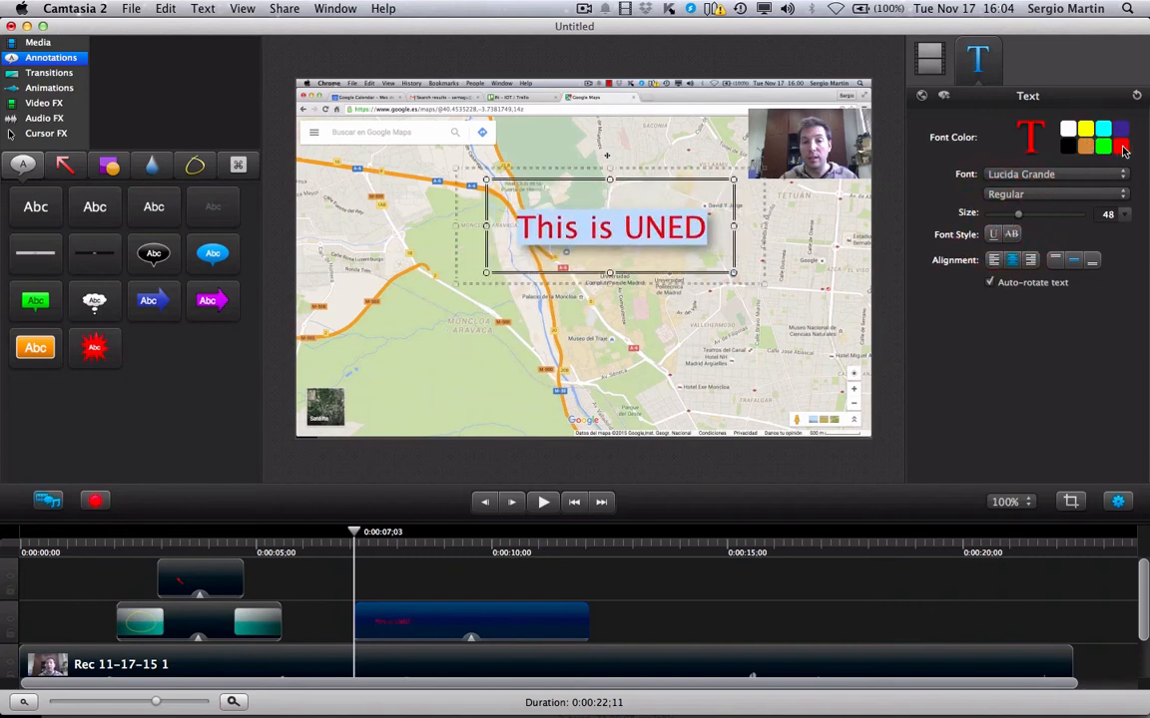
left_click(996, 237)
left_click(884, 336)
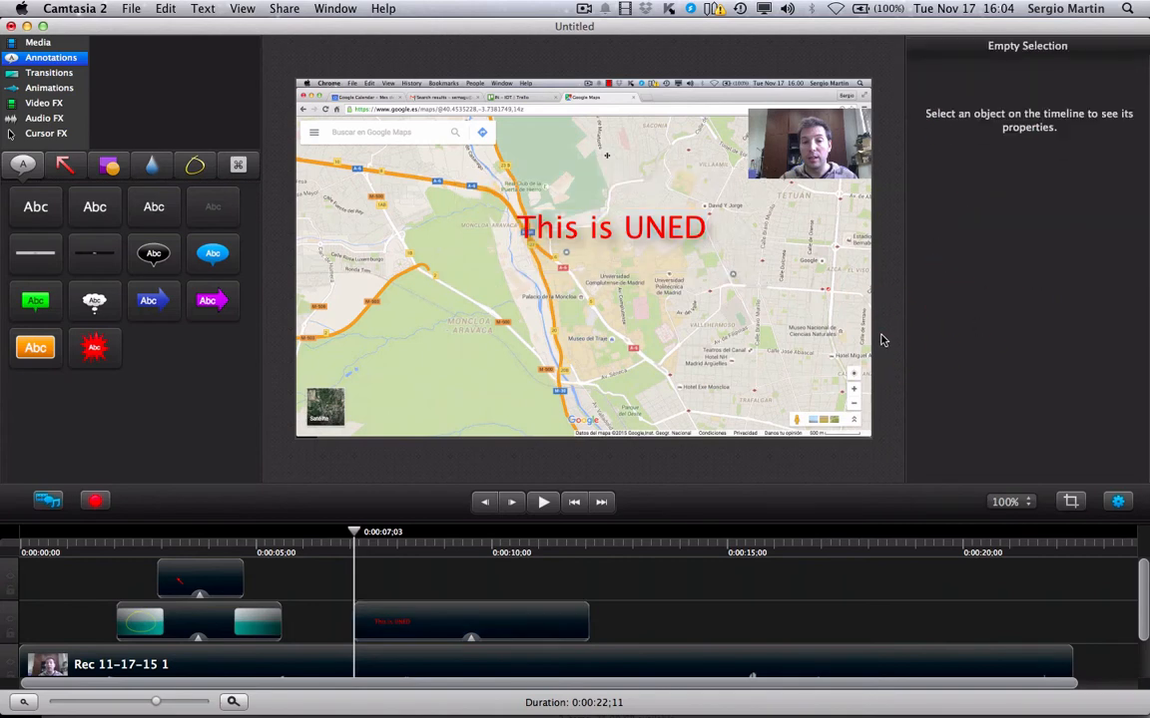
Move the text annotation directly after the arrow on the arrow's track and shorten it to end with the ellipse at about 5.5 seconds
left_click(437, 617)
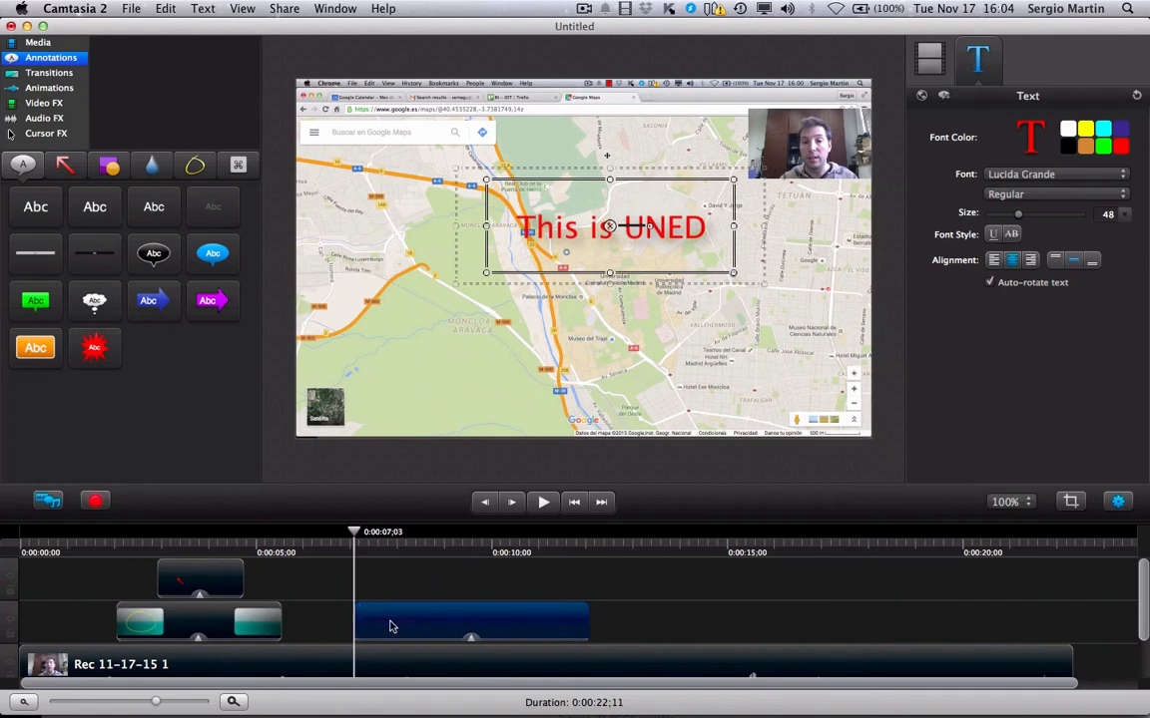
left_click_drag(395, 625, 287, 590)
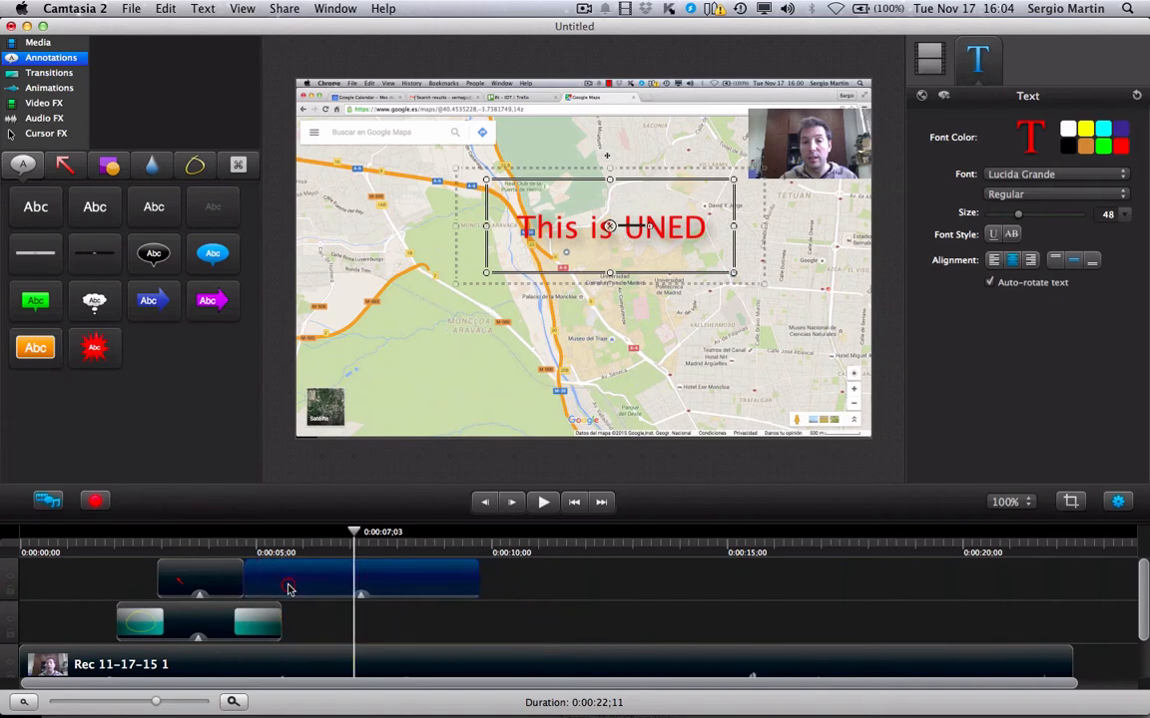
left_click_drag(477, 575, 279, 578)
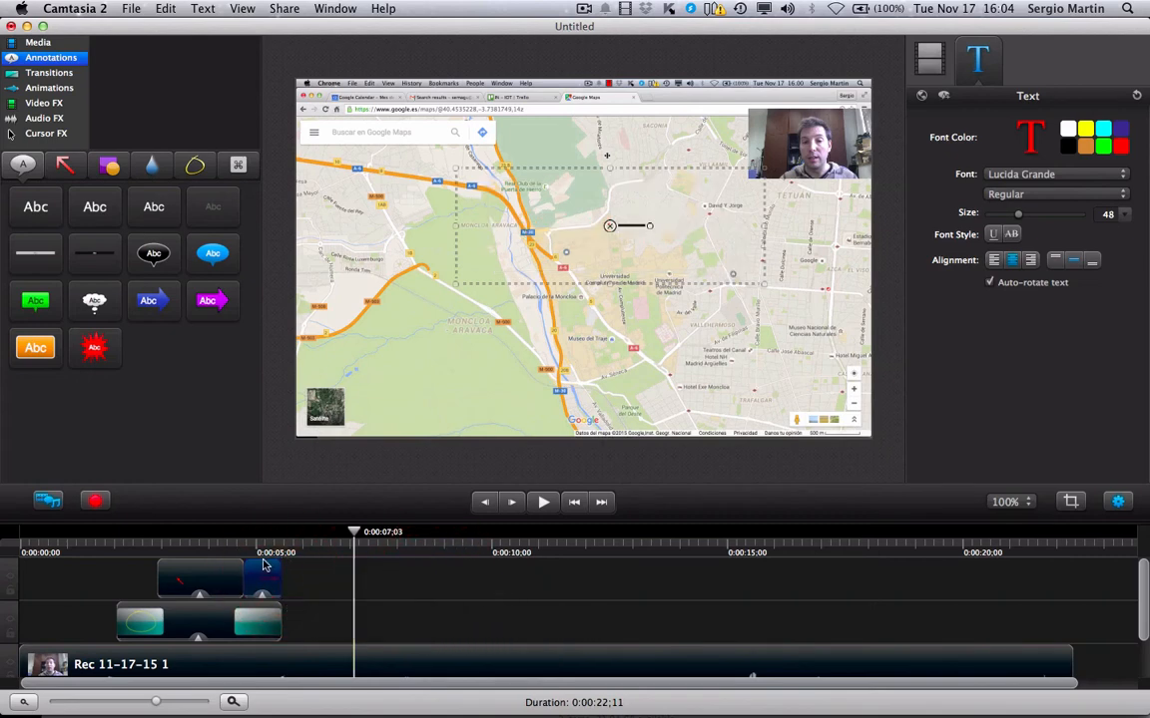
Play the video from about 1.3 seconds past the ellipse, arrow and text annotations to review the sequence
left_click_drag(355, 532, 83, 536)
left_click(543, 502)
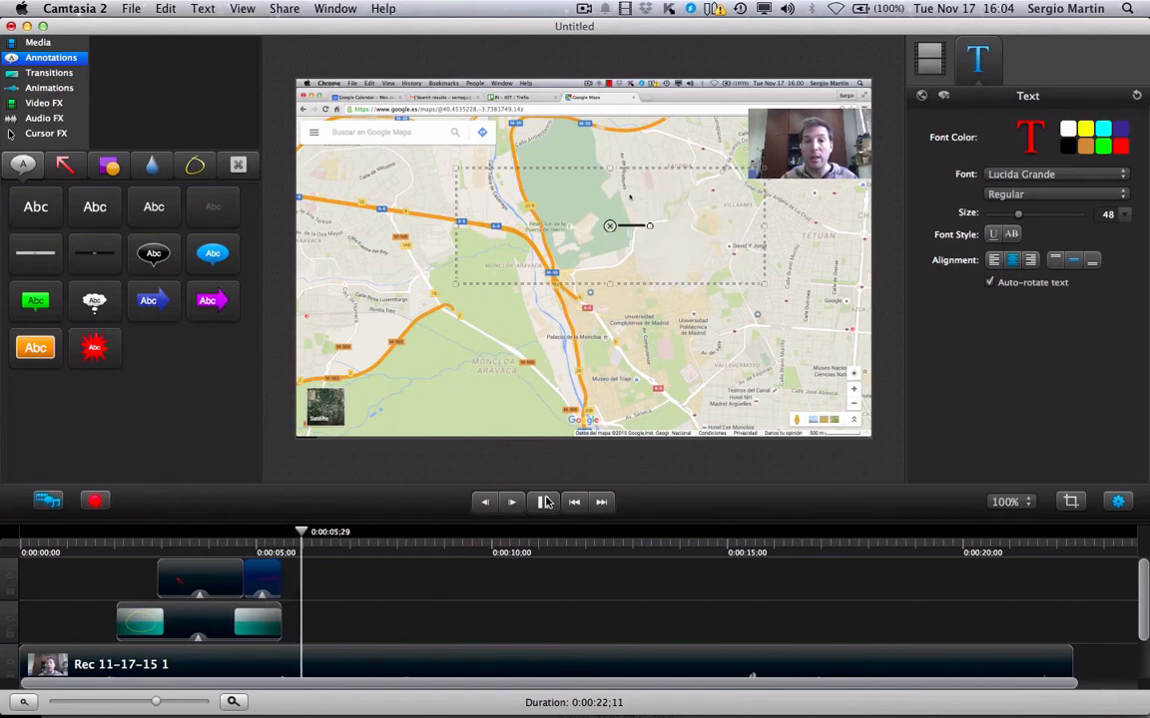
left_click(543, 502)
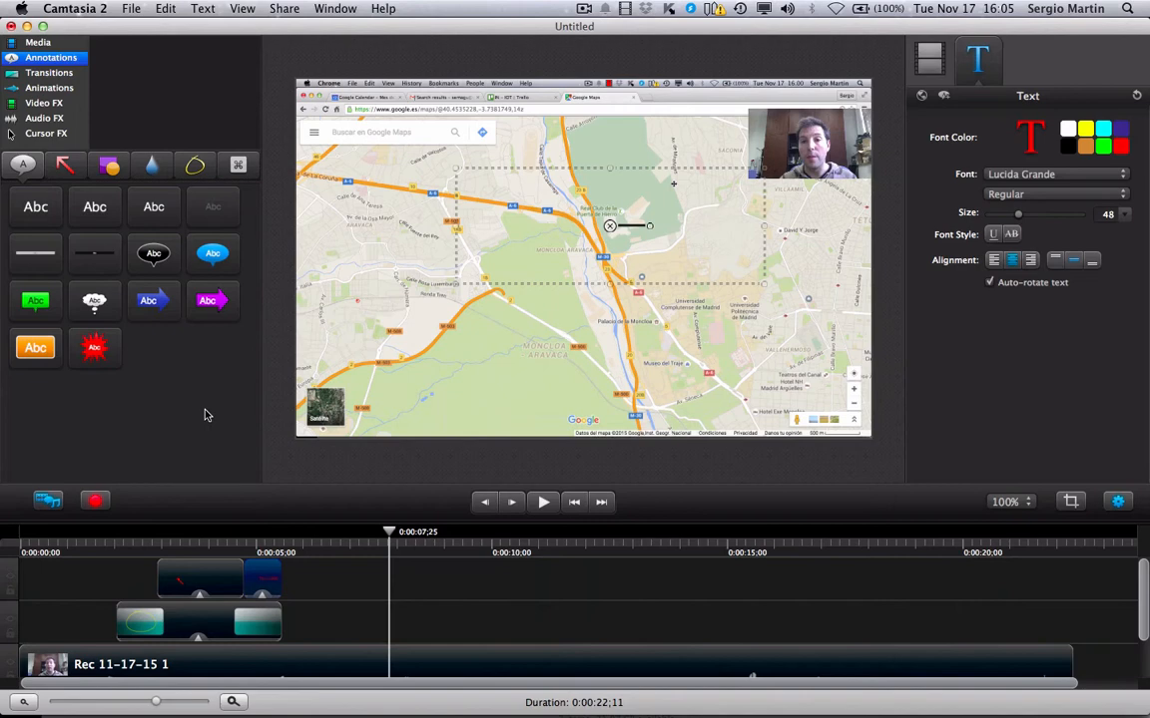
Close the untitled project without saving its changes and create a new project
left_click(11, 26)
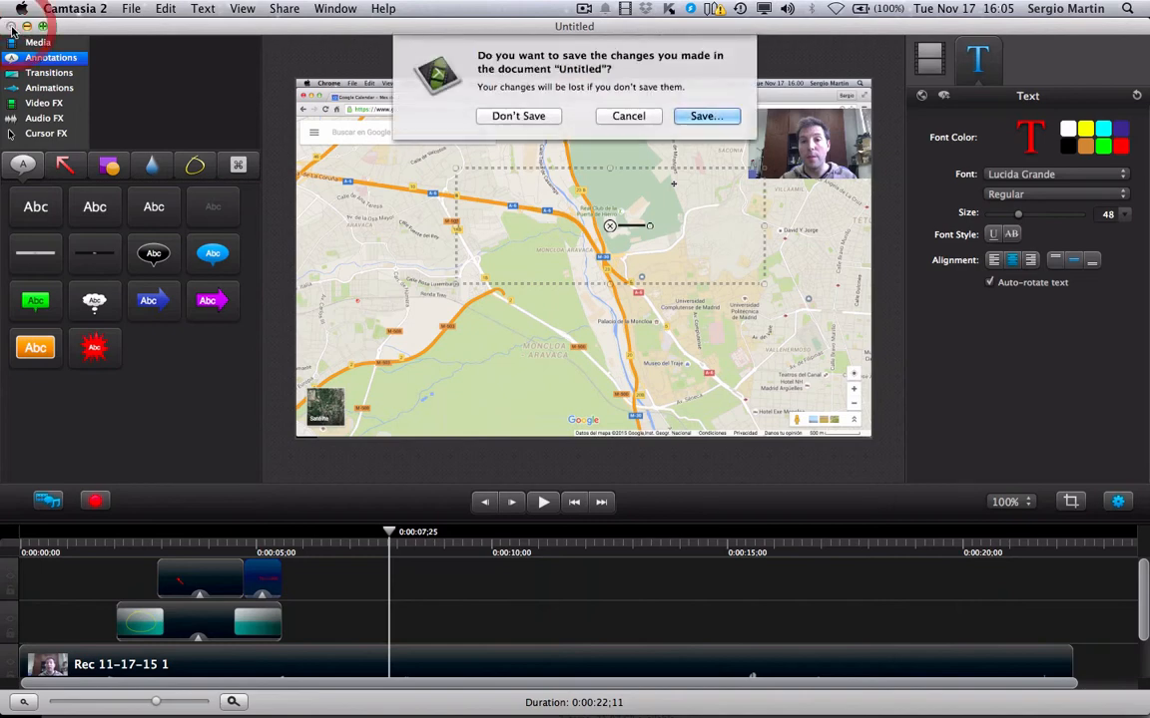
left_click(529, 114)
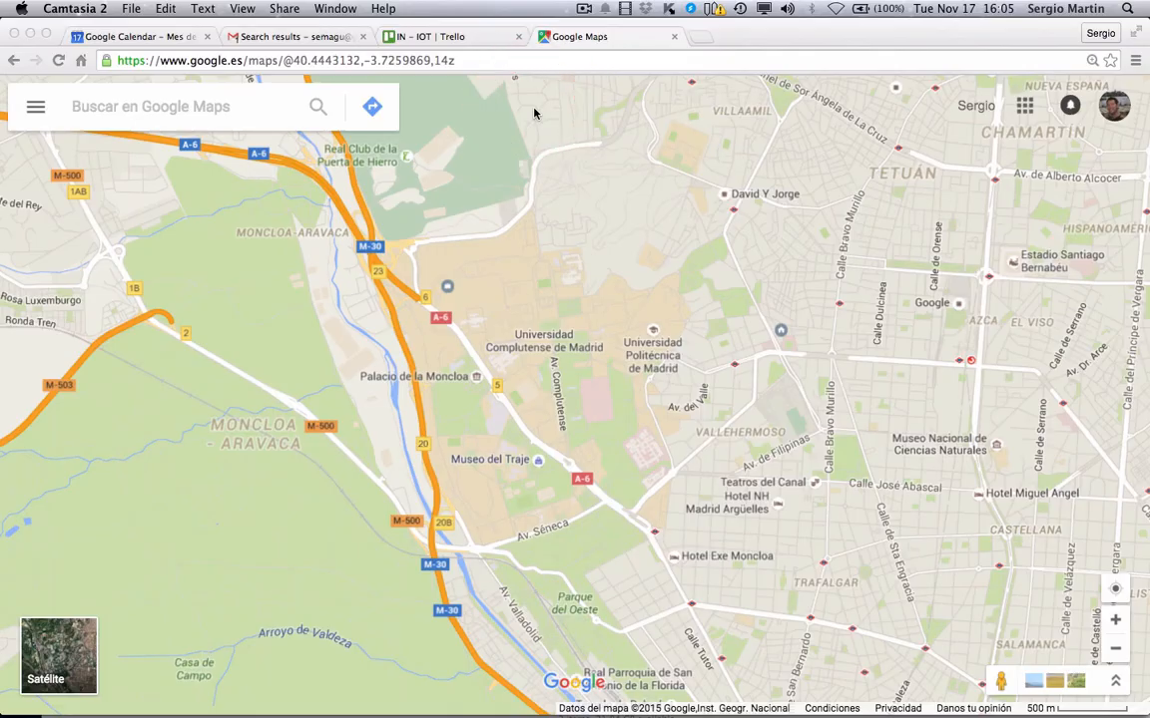
left_click(131, 8)
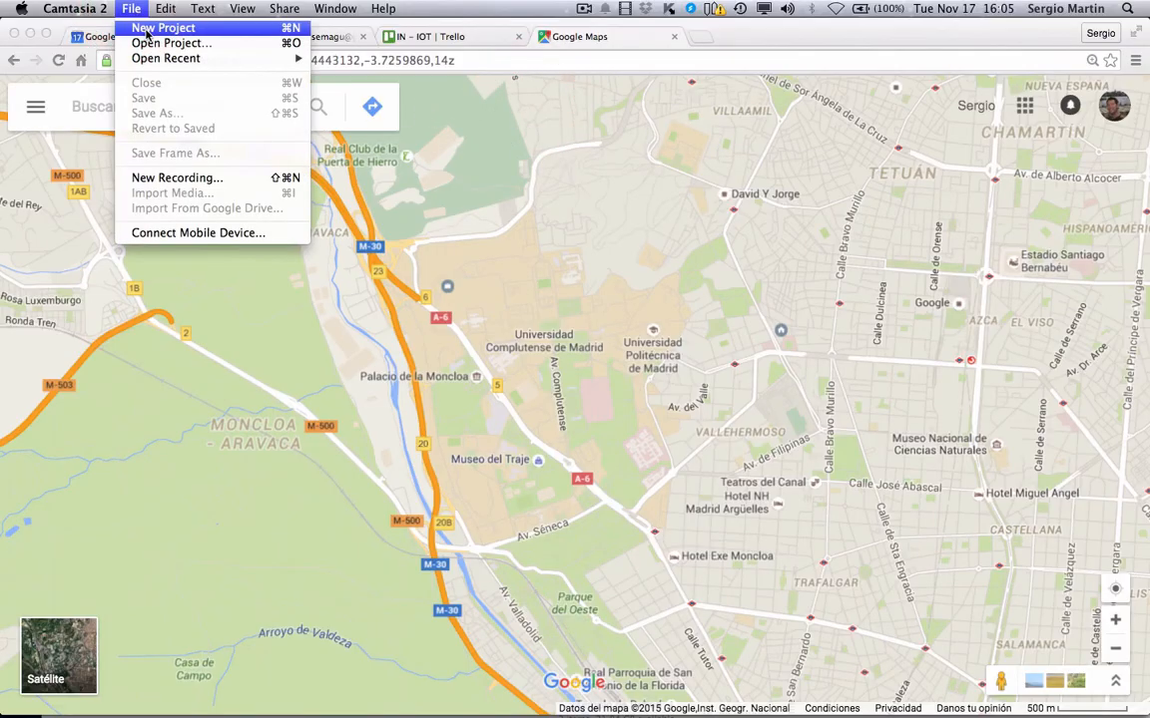
left_click(145, 31)
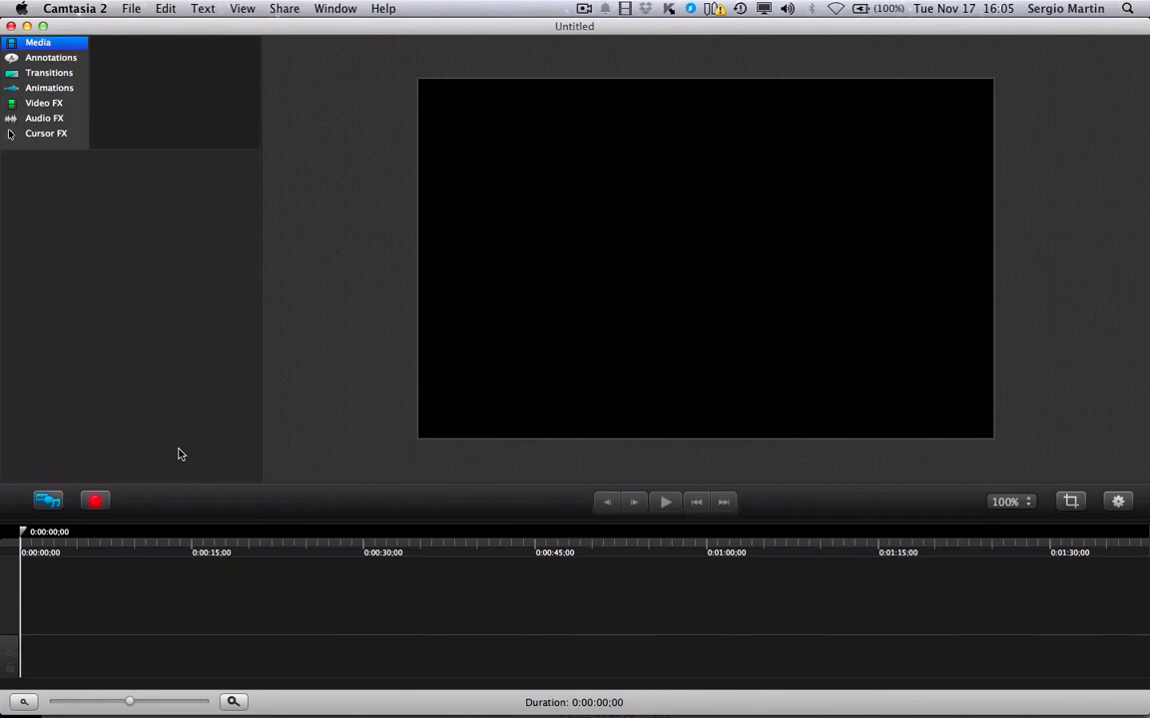
Start a full-screen recording with camera and built-in microphone on, and switch to the PowerPoint presentation TrainingSession2 Camtasia v2.pptx
left_click(101, 503)
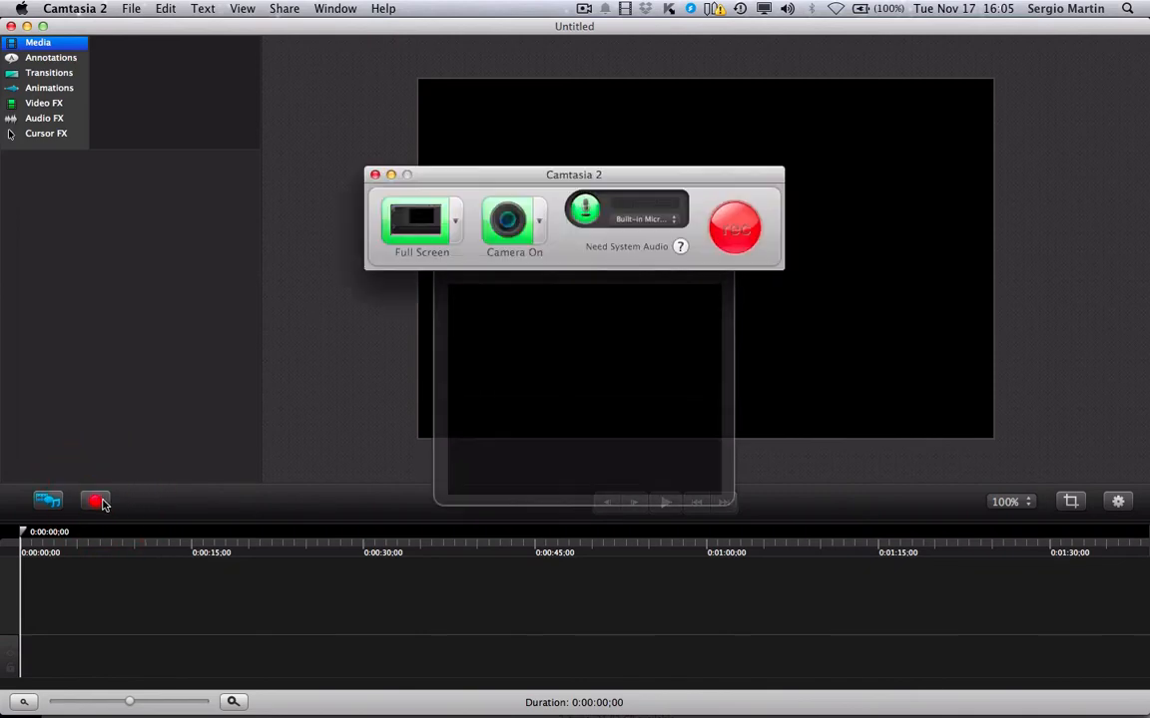
left_click(744, 235)
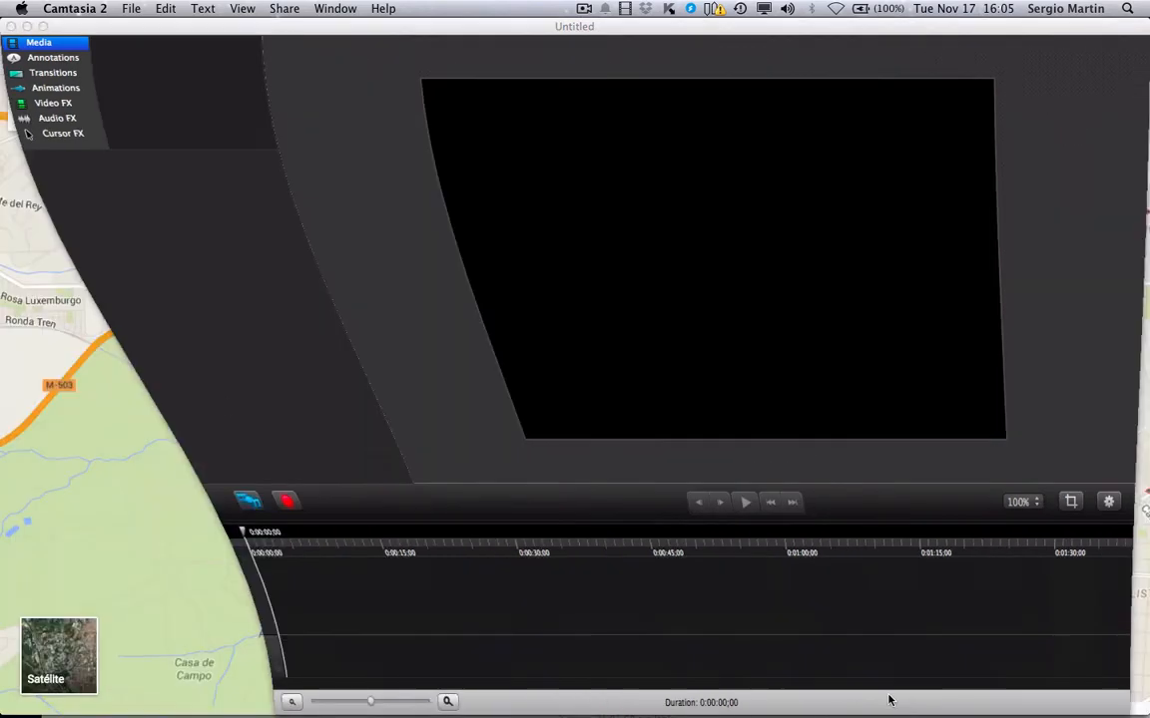
key("super+Tab")
key("super+Tab")
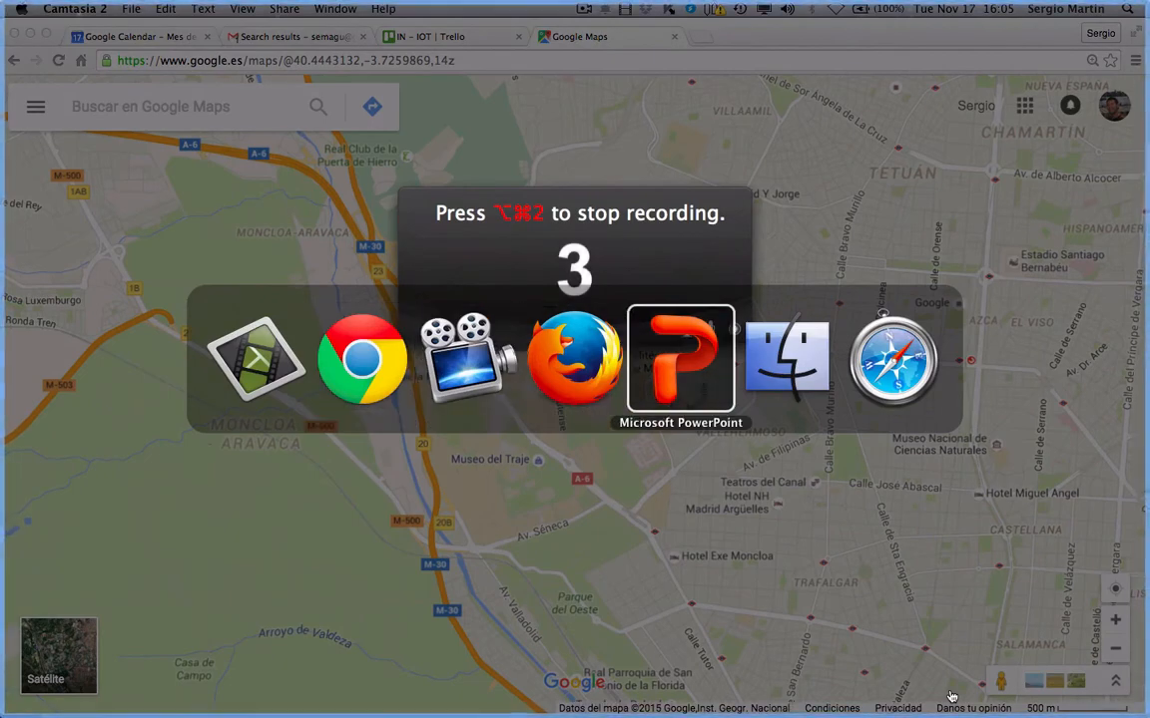
key("super+Tab")
mouse_move(910, 697)
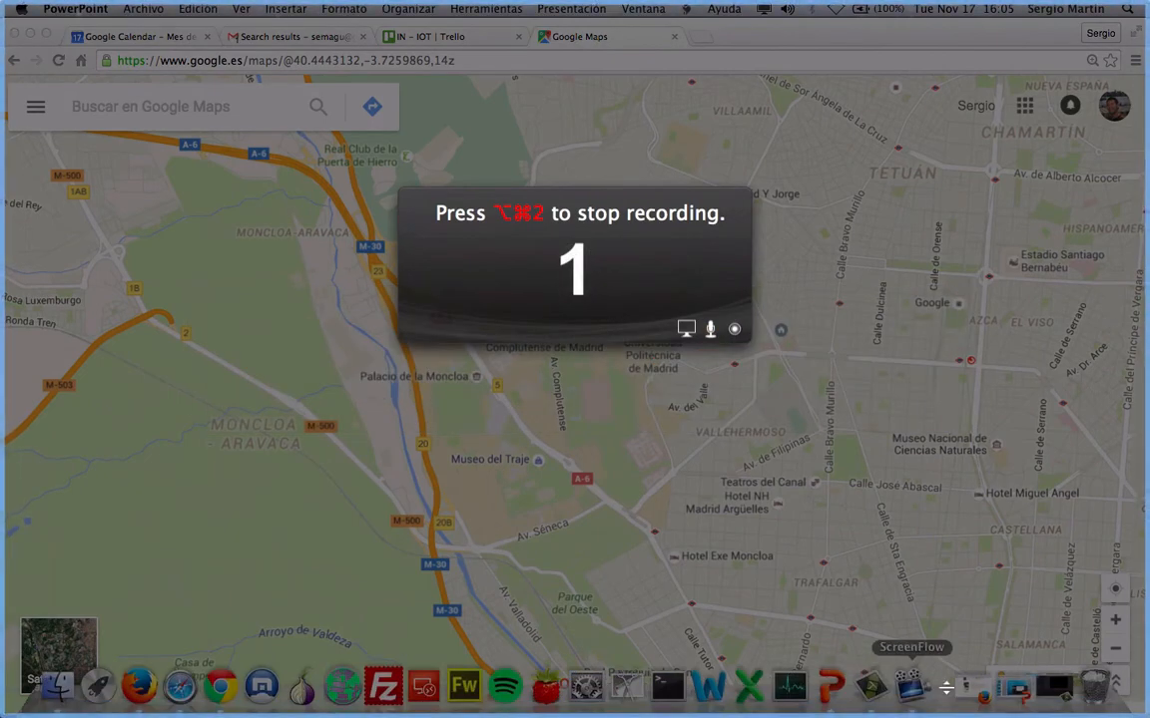
left_click(1015, 692)
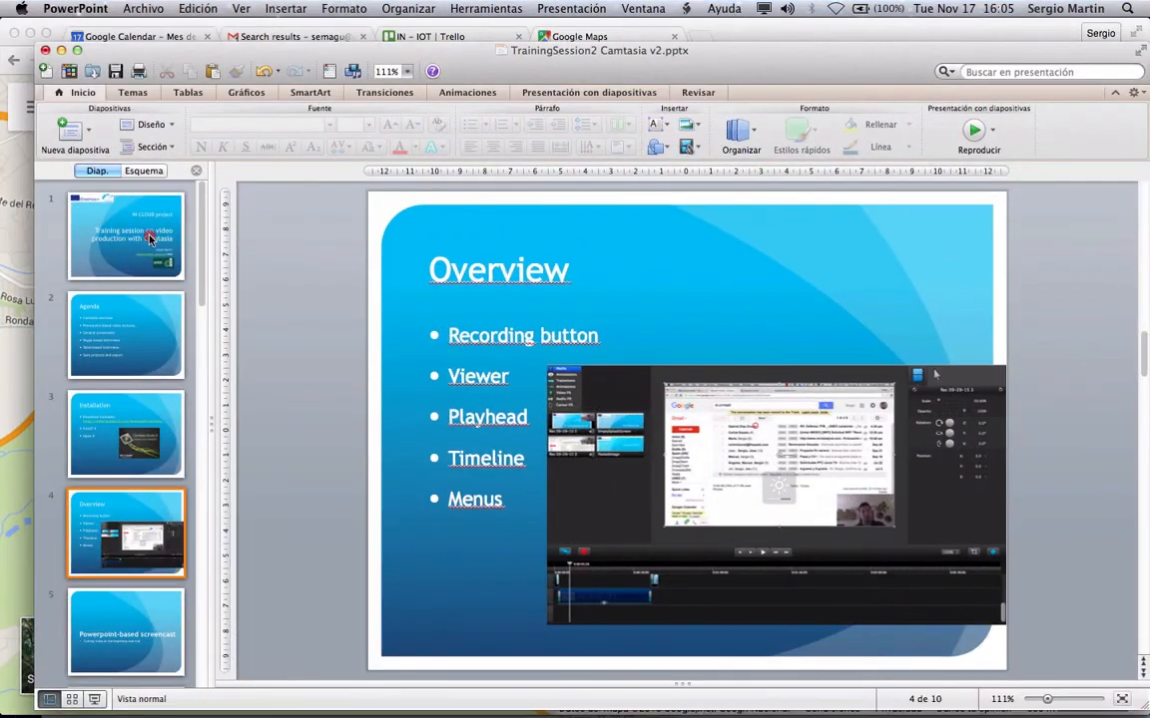
Start the slide show from the first slide and advance to the Agenda slide
left_click(140, 226)
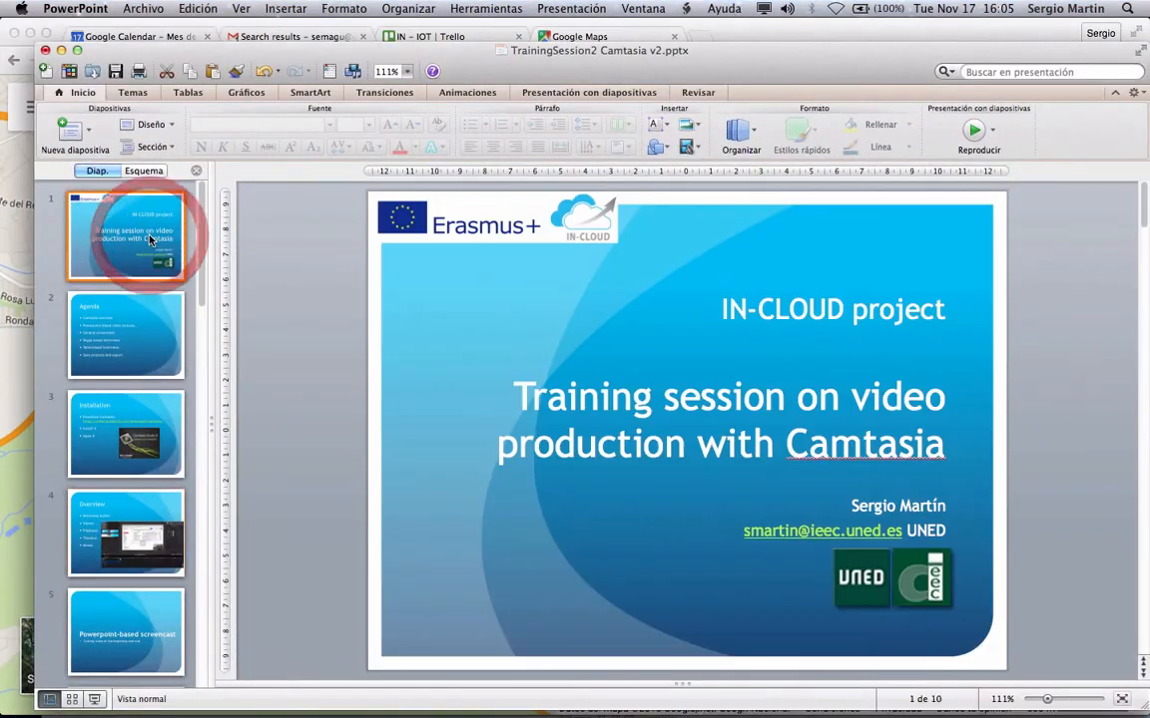
left_click(96, 702)
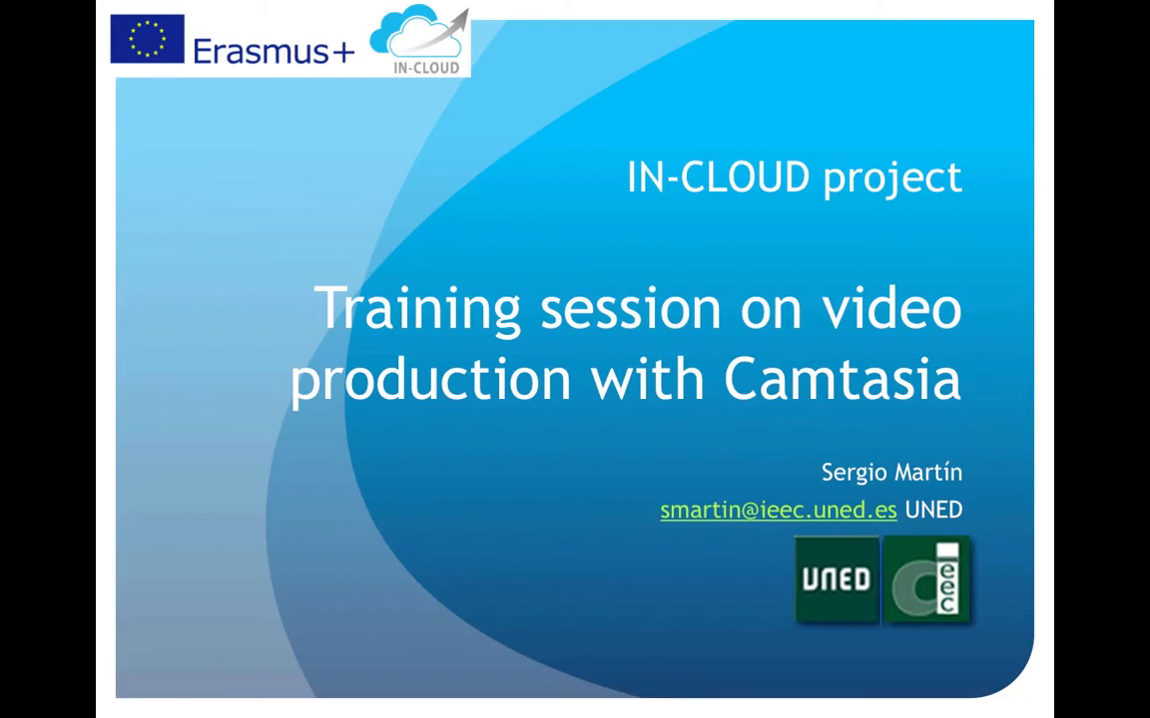
key("Right")
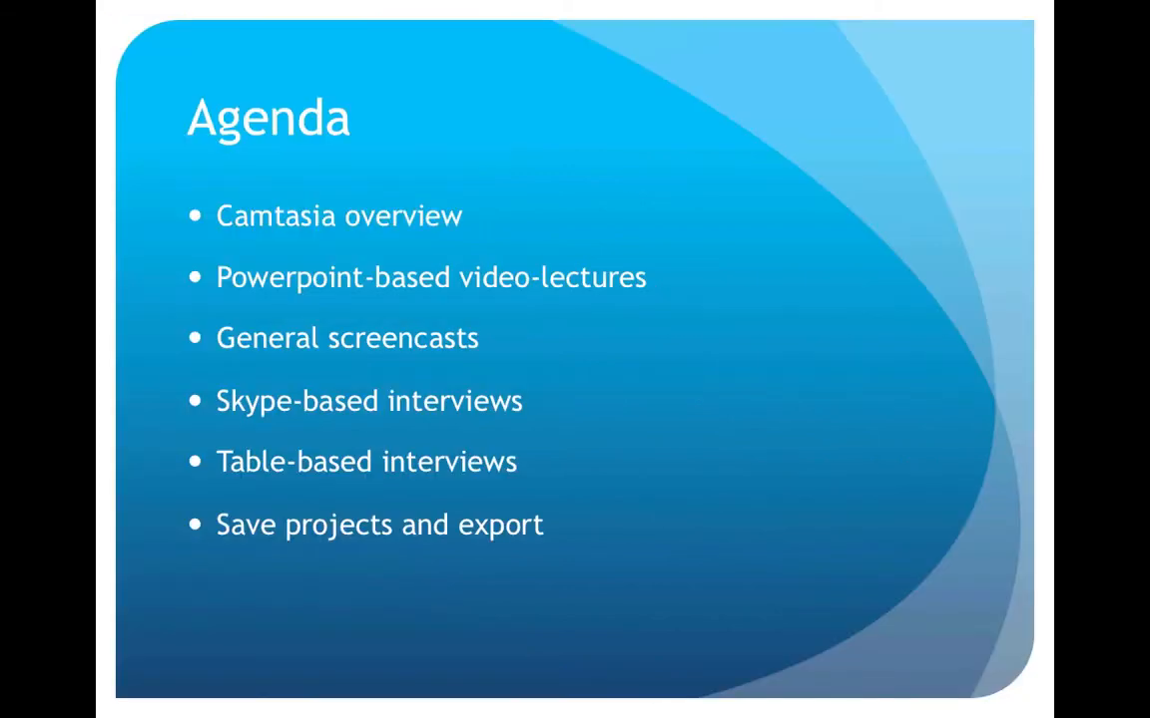
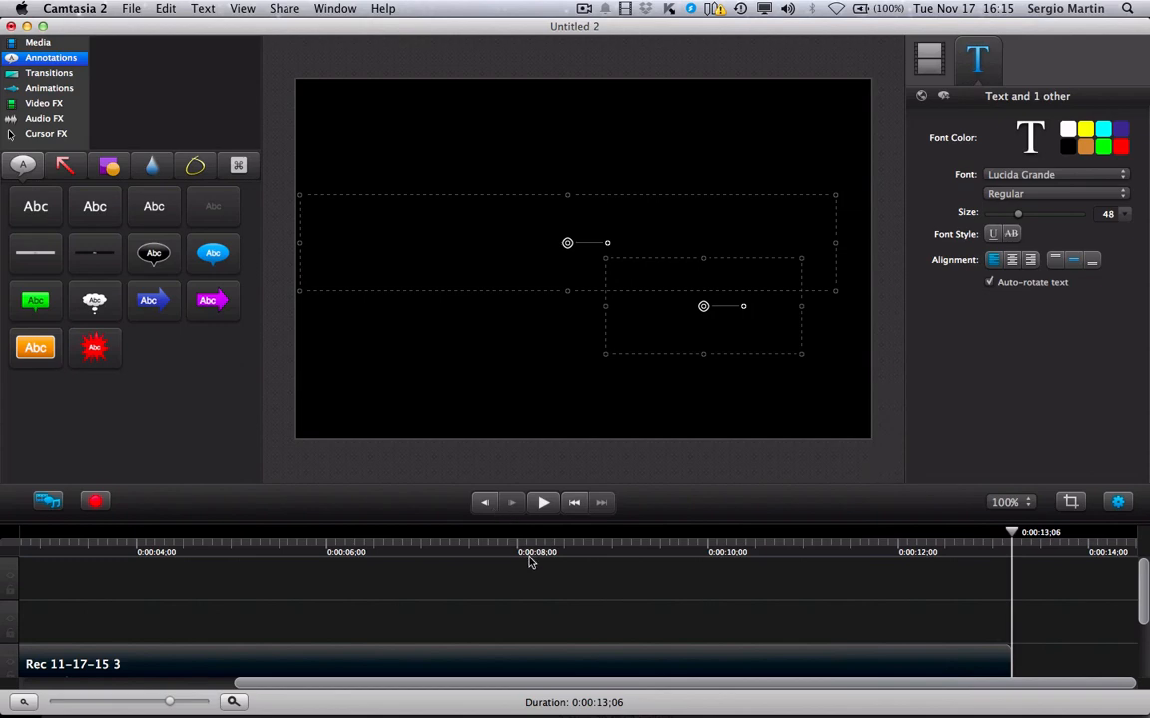
right_click(530, 561)
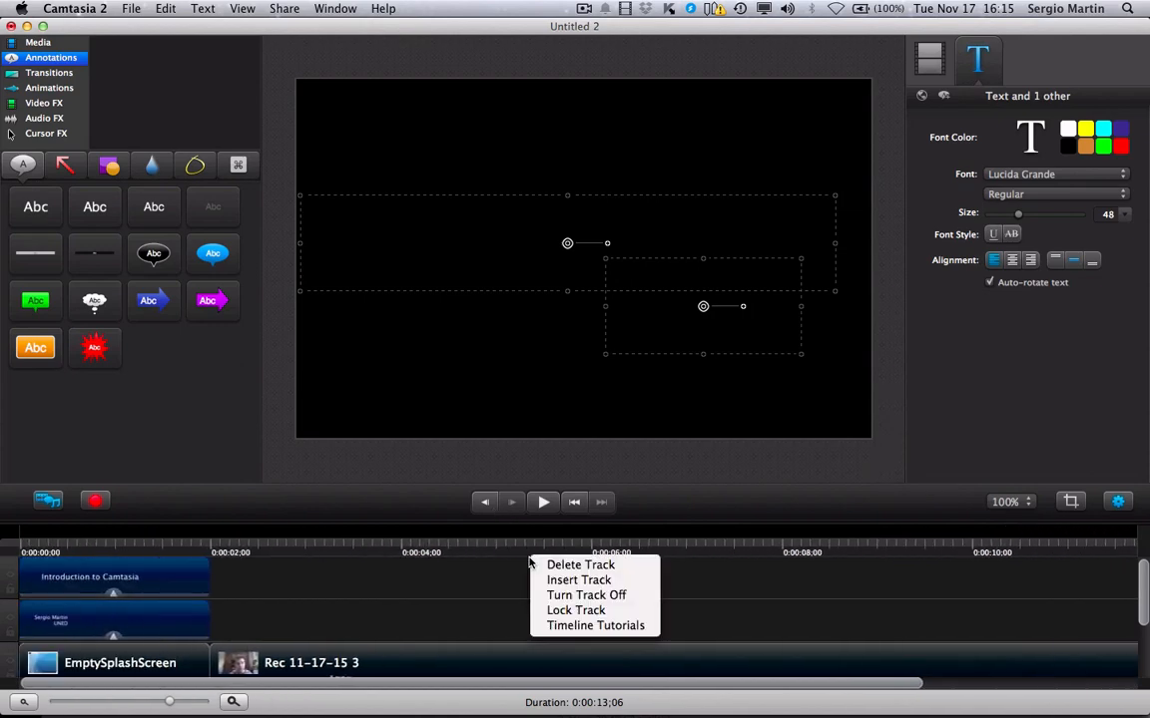
left_click(486, 573)
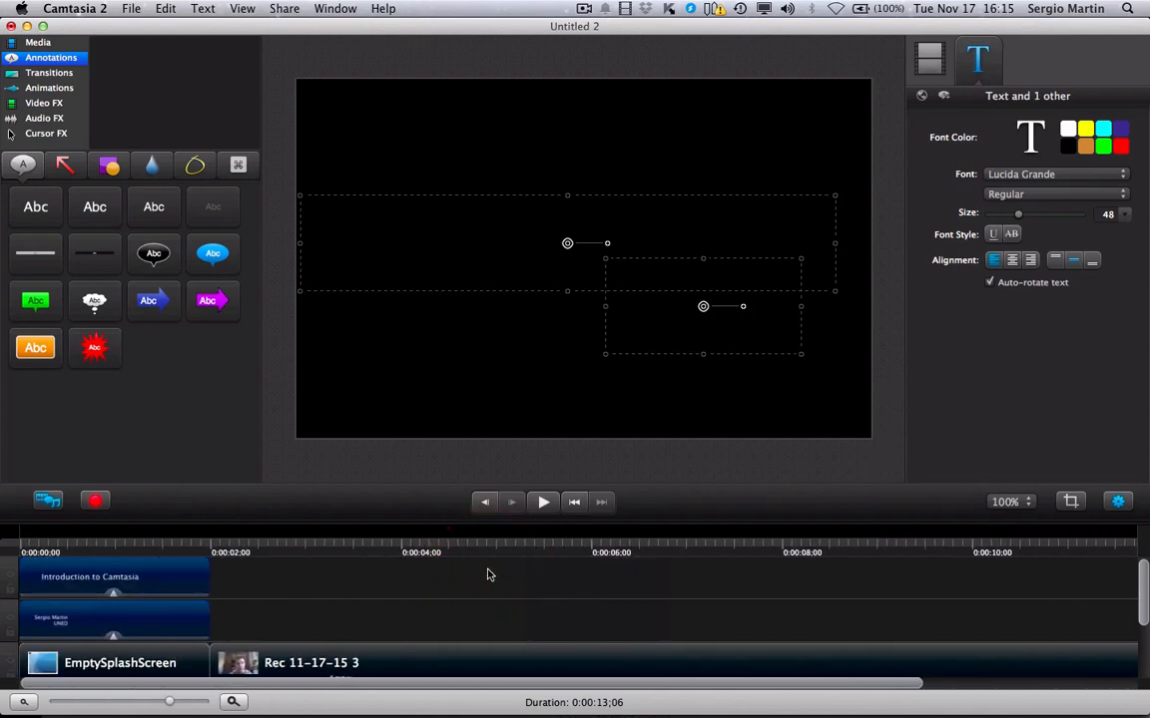
Copy both title texts and EmptySplashScreen to the timeline's end at 0:00:13;06, and play the video from the start
left_click(167, 584)
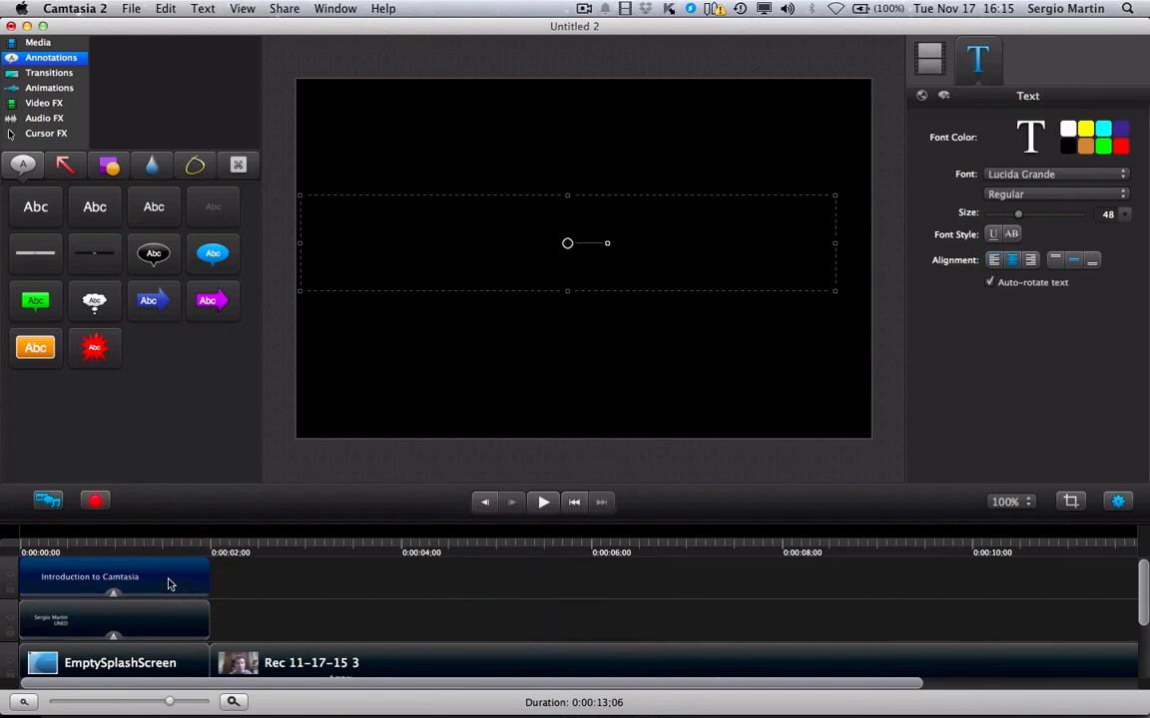
left_click(149, 621, "super")
left_click(152, 662, "super")
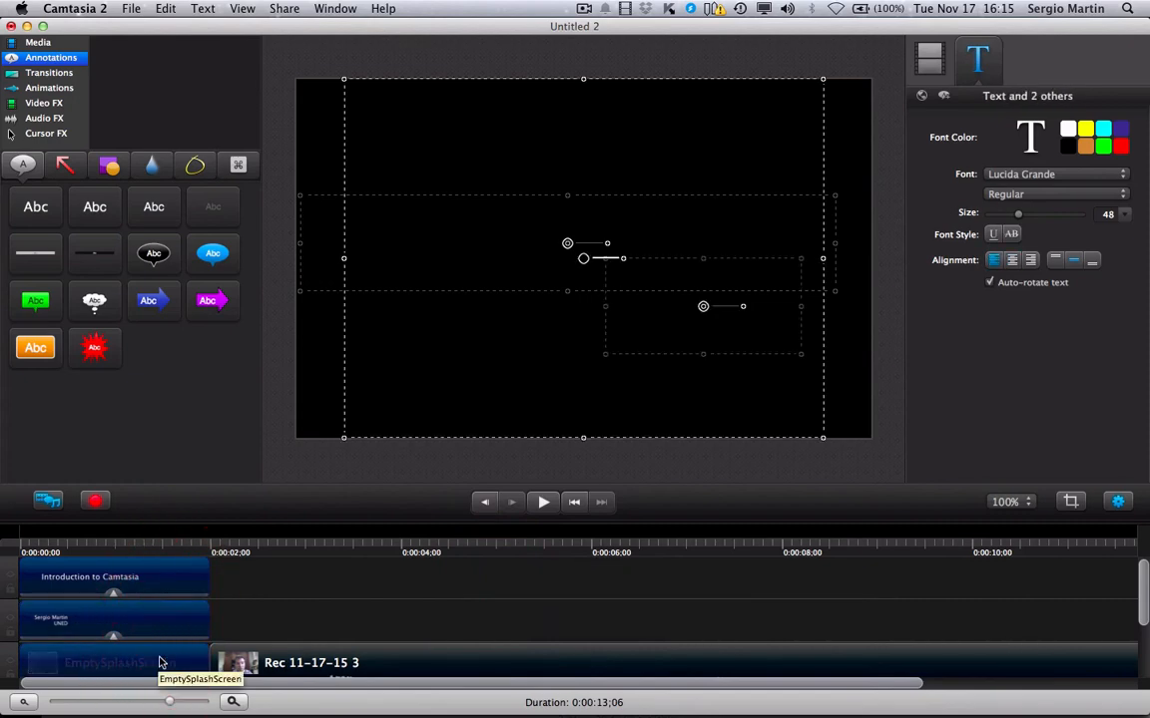
left_click(166, 8)
left_click(185, 98)
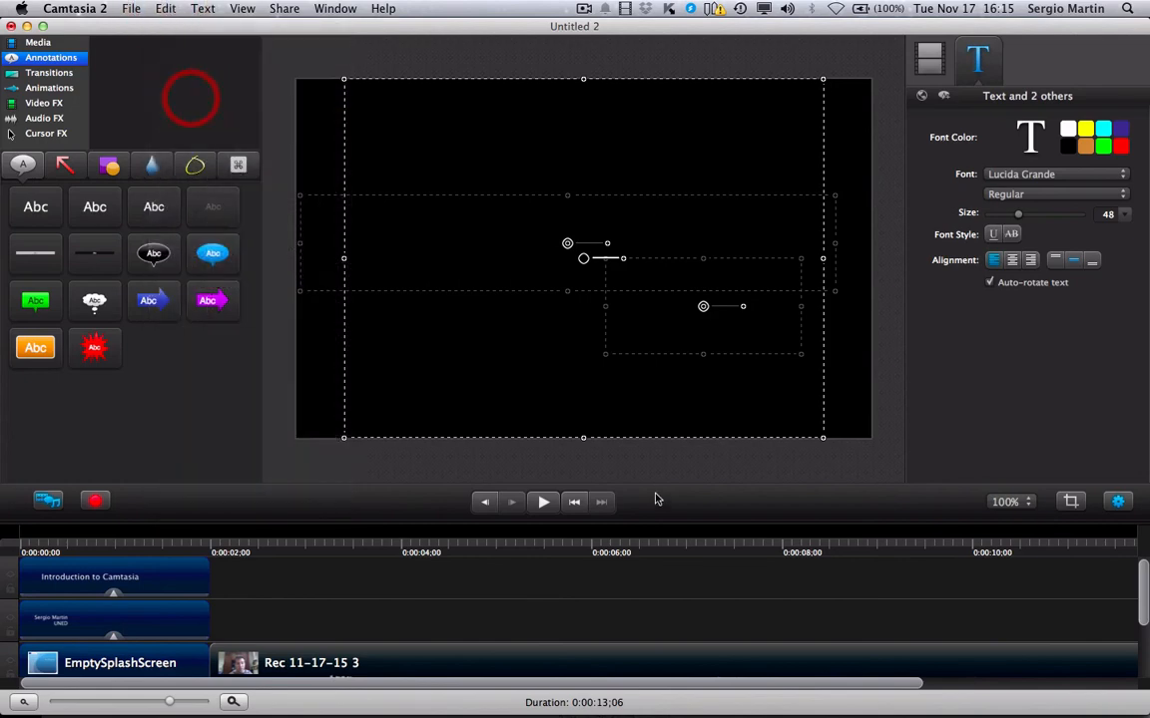
key("End")
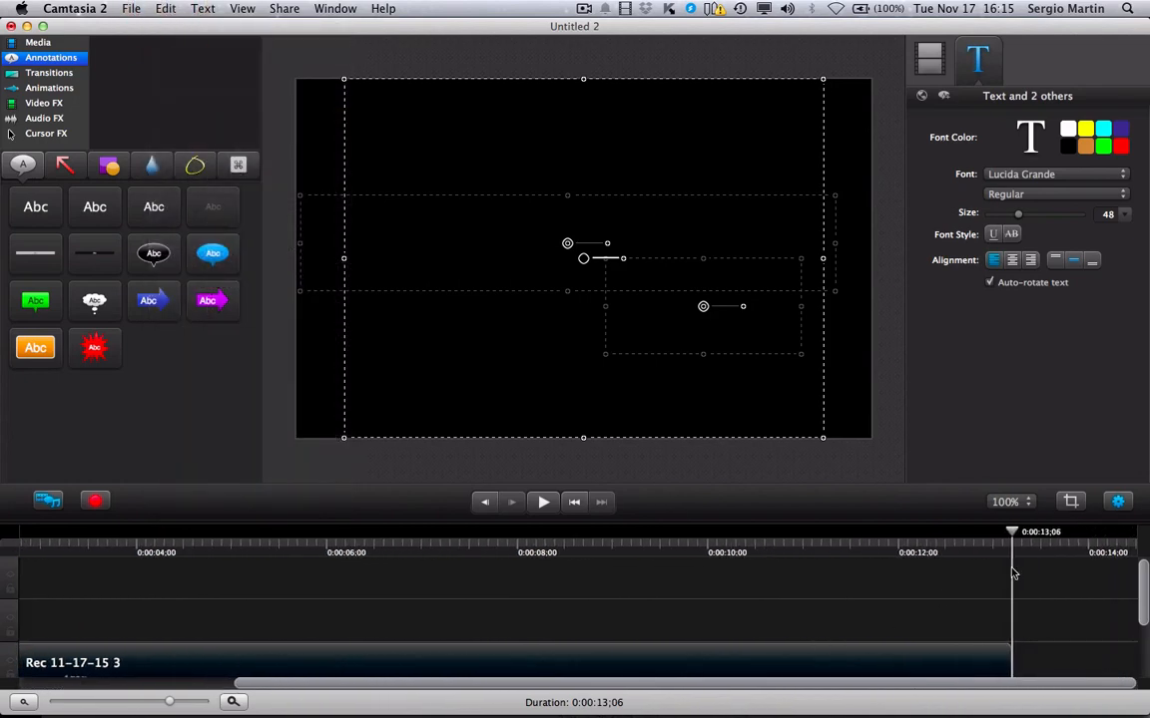
left_click(175, 14)
left_click(177, 128)
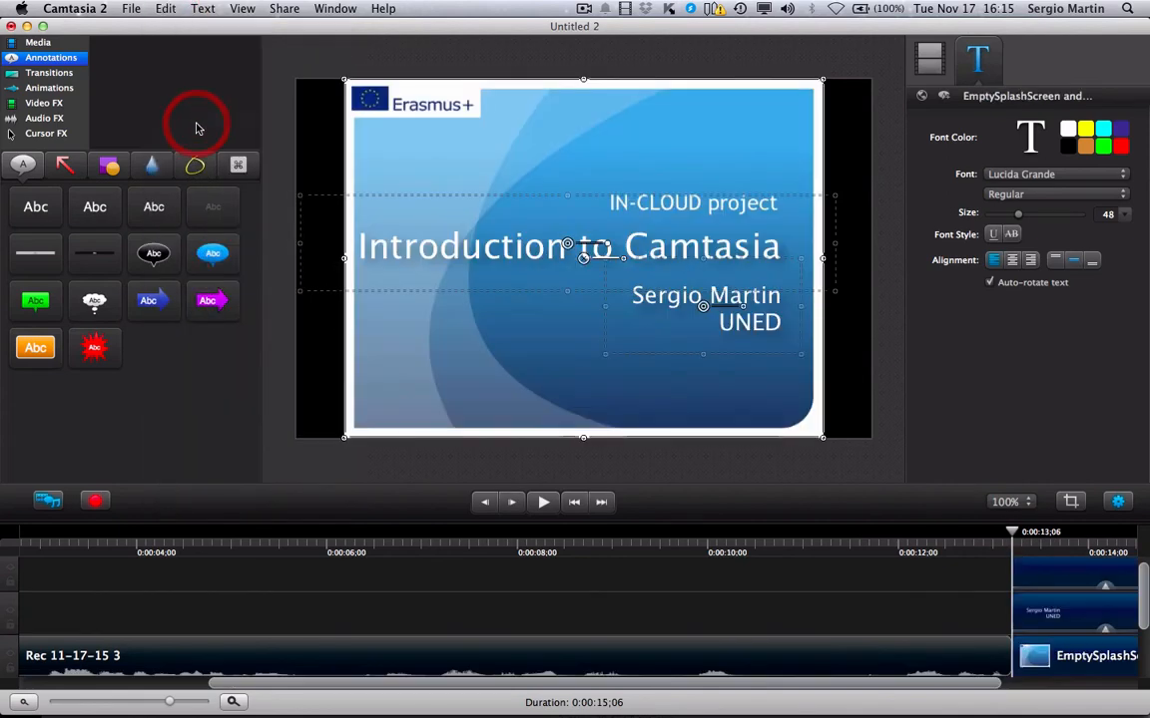
left_click(575, 502)
left_click(544, 502)
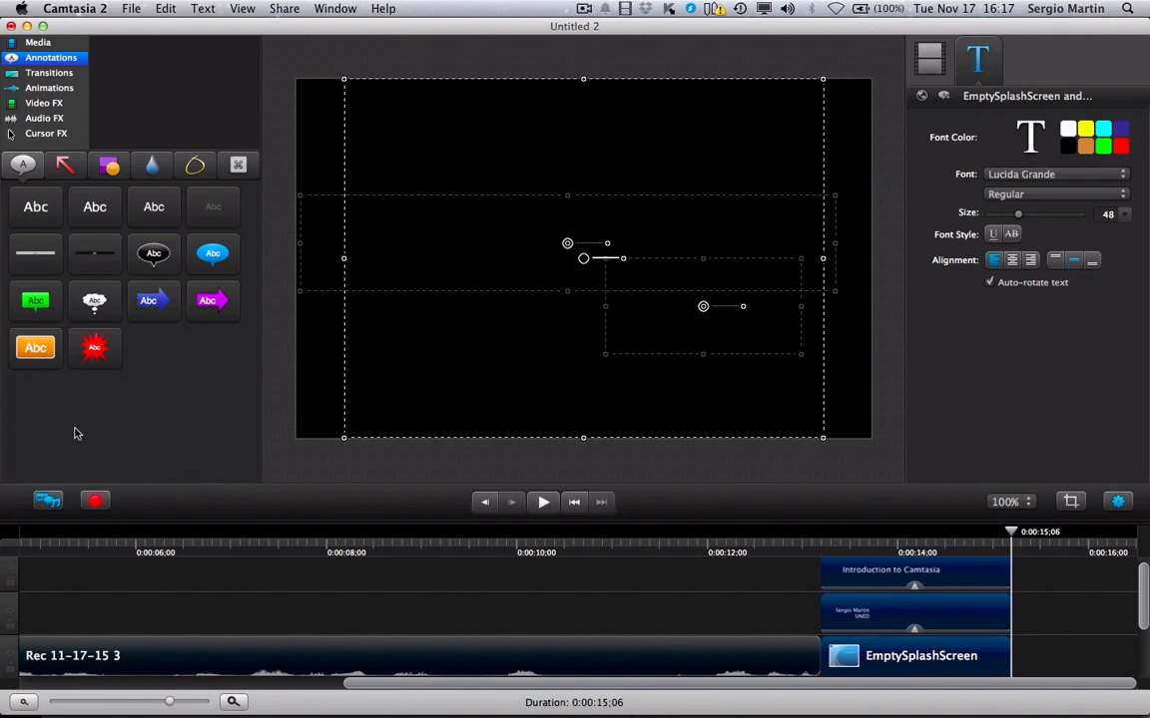
Record a camera-only clip with the built-in microphone and screen capture off, and add it after the closing splash screen
left_click(95, 501)
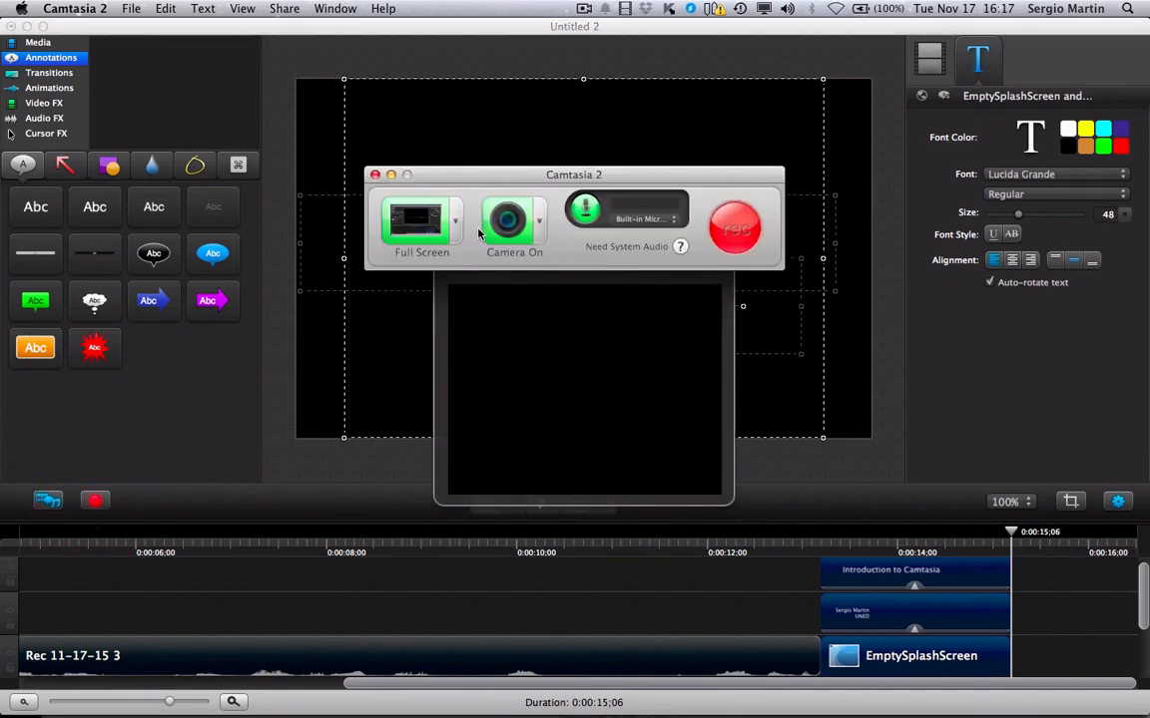
left_click(424, 239)
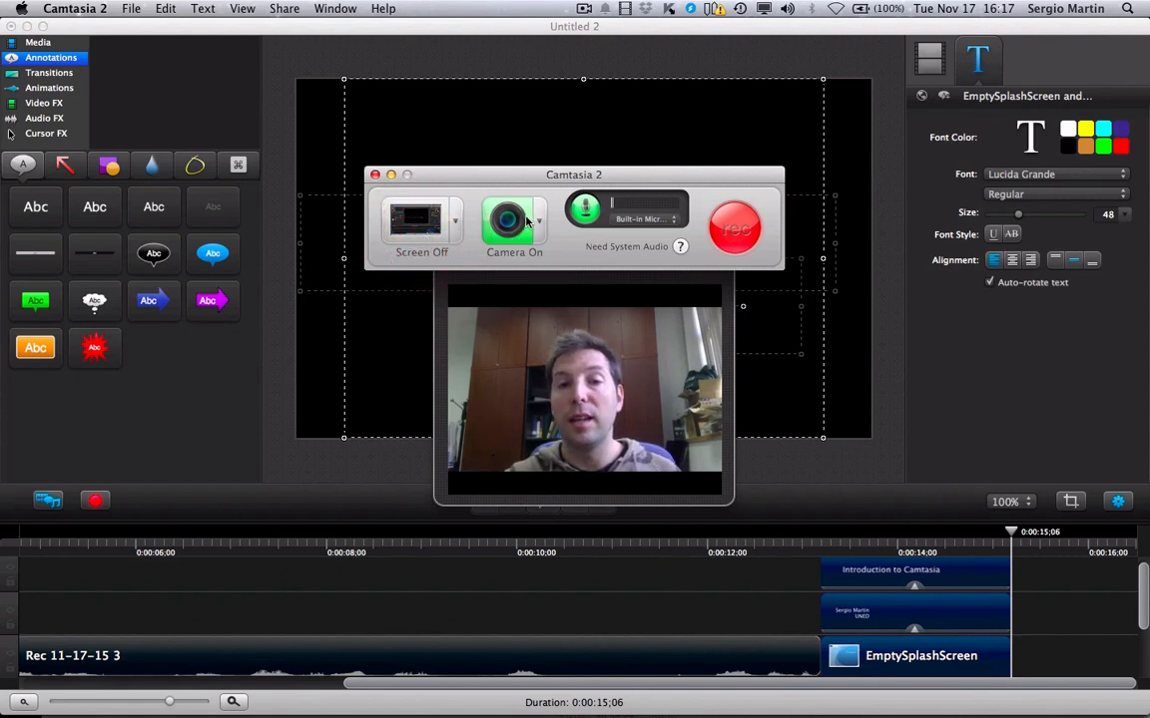
left_click(735, 230)
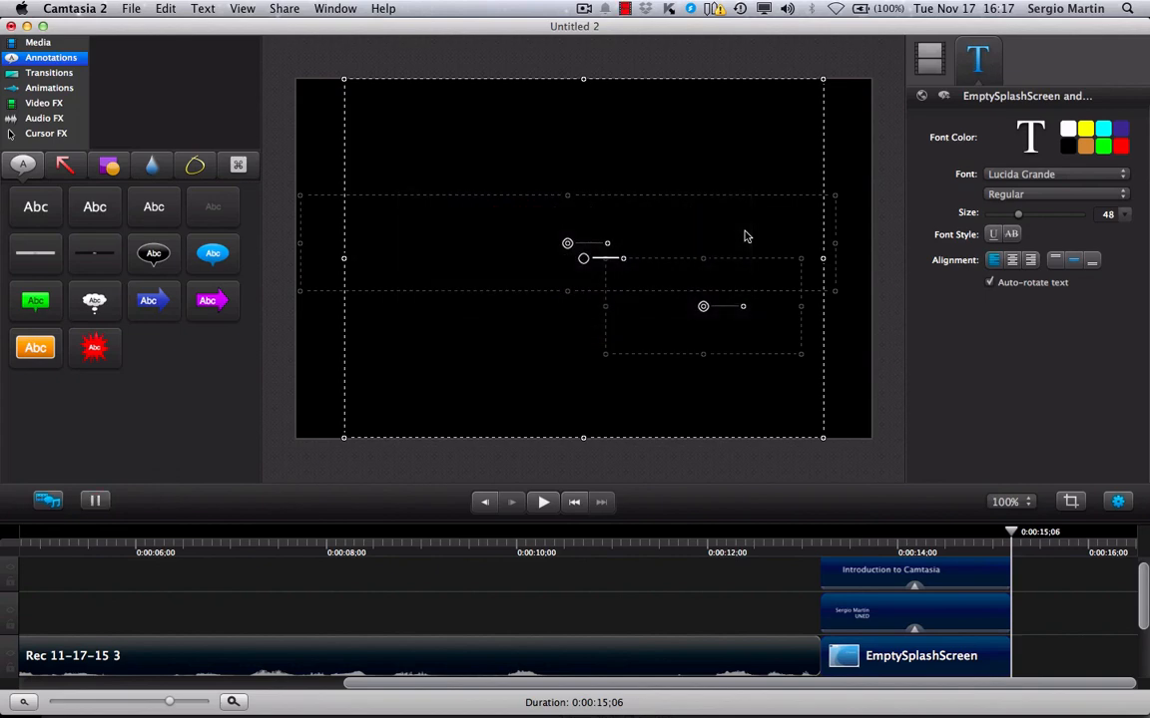
left_click(625, 8)
left_click(631, 30)
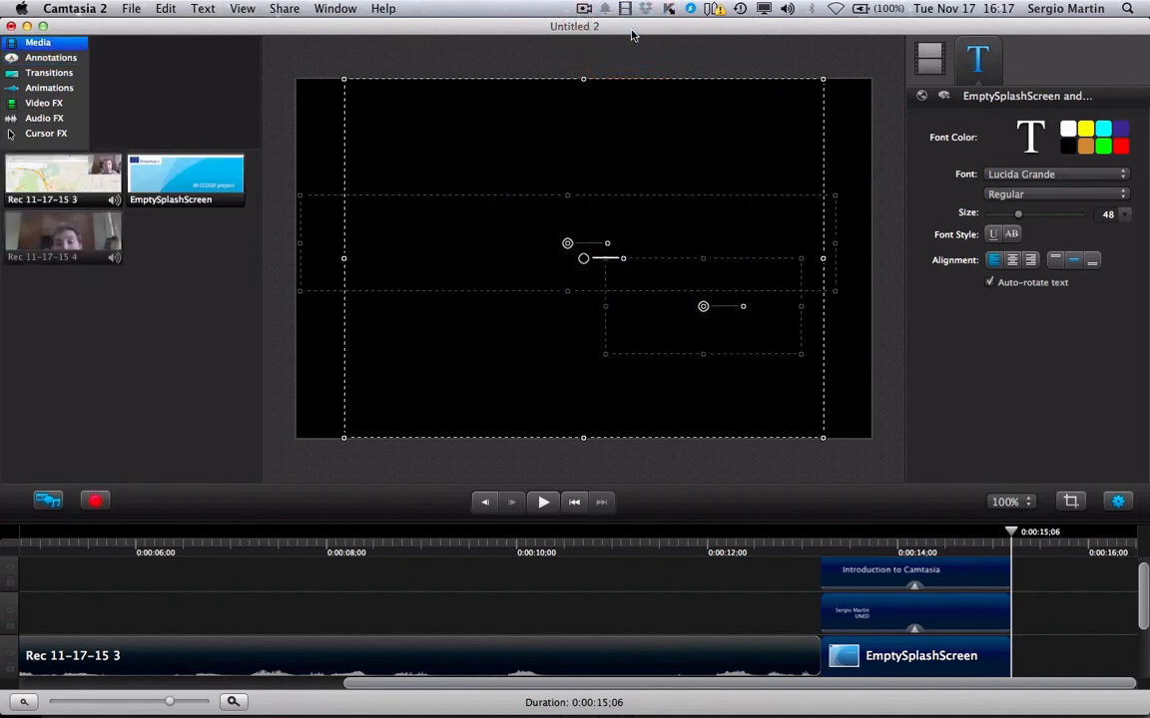
left_click_drag(85, 205, 584, 260)
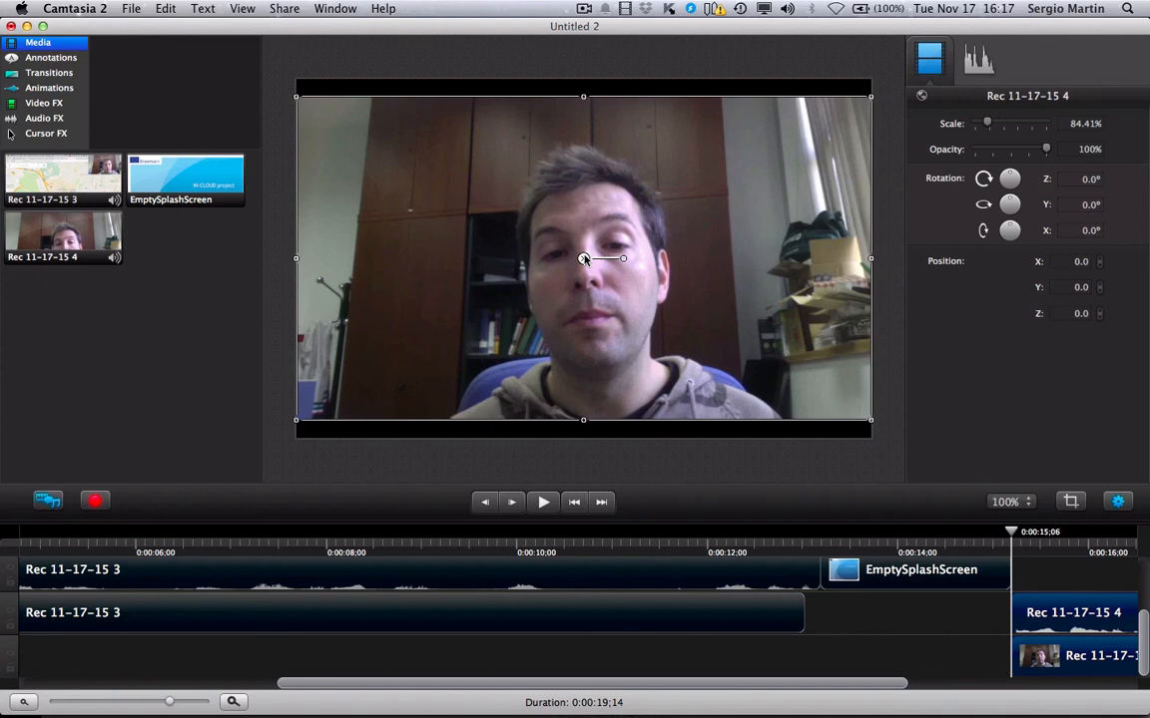
left_click(462, 67)
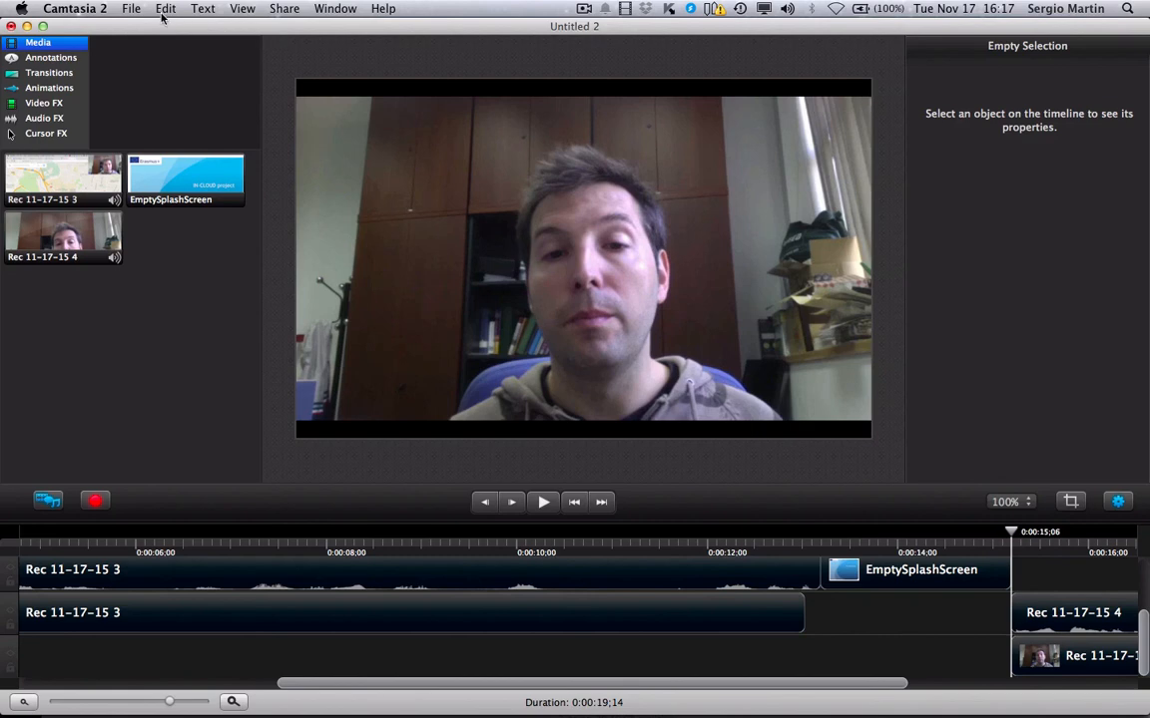
Save the project as Presentation.cmproj in the Recordings folder as a standalone project
left_click(131, 8)
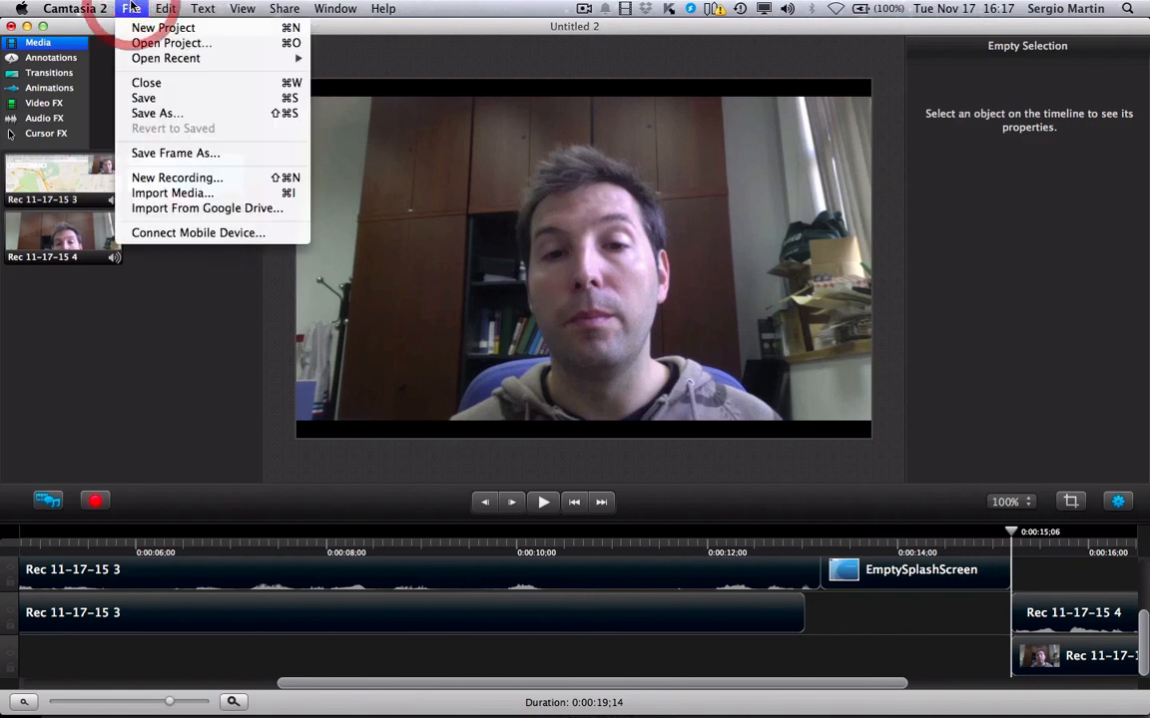
left_click(190, 116)
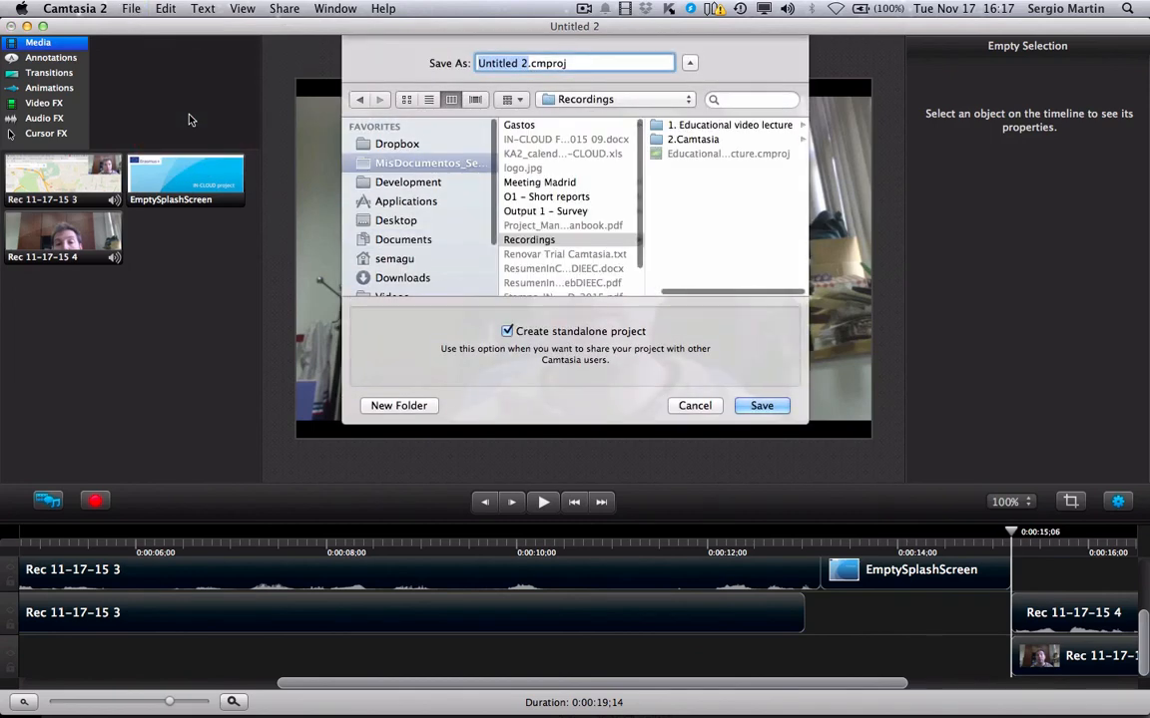
type("Presentation")
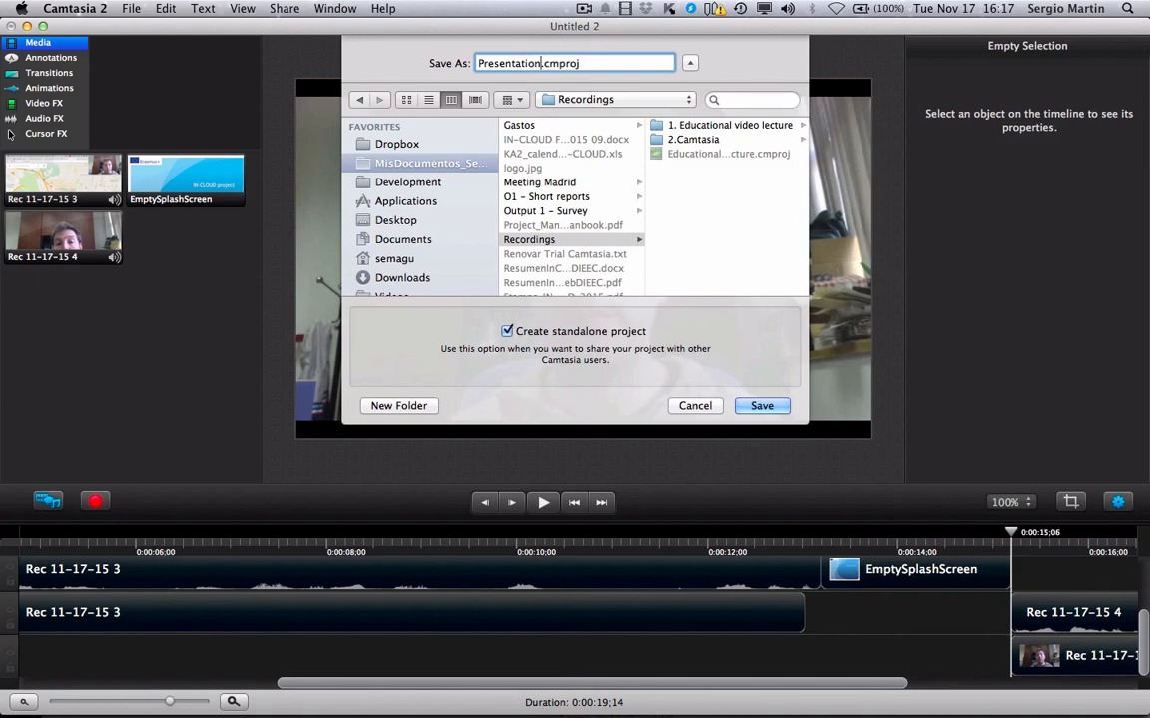
left_click(753, 406)
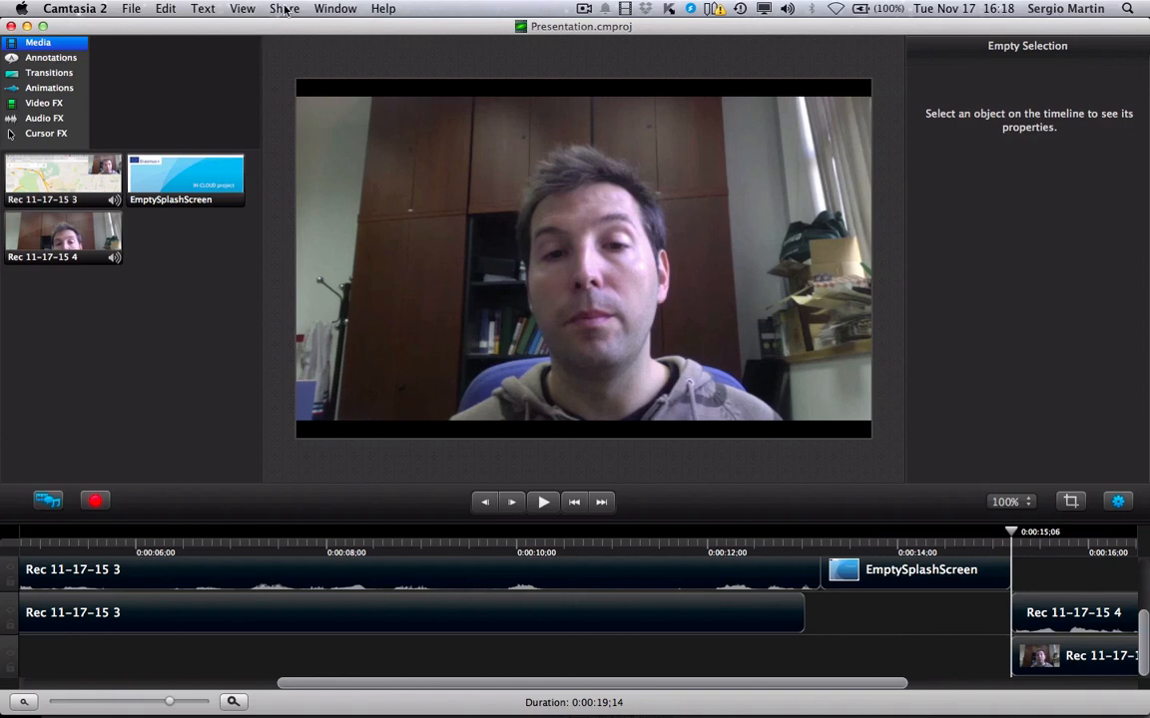
Export the video as Presentation.mp4 to the Recordings folder at the highest quality setting
left_click(286, 9)
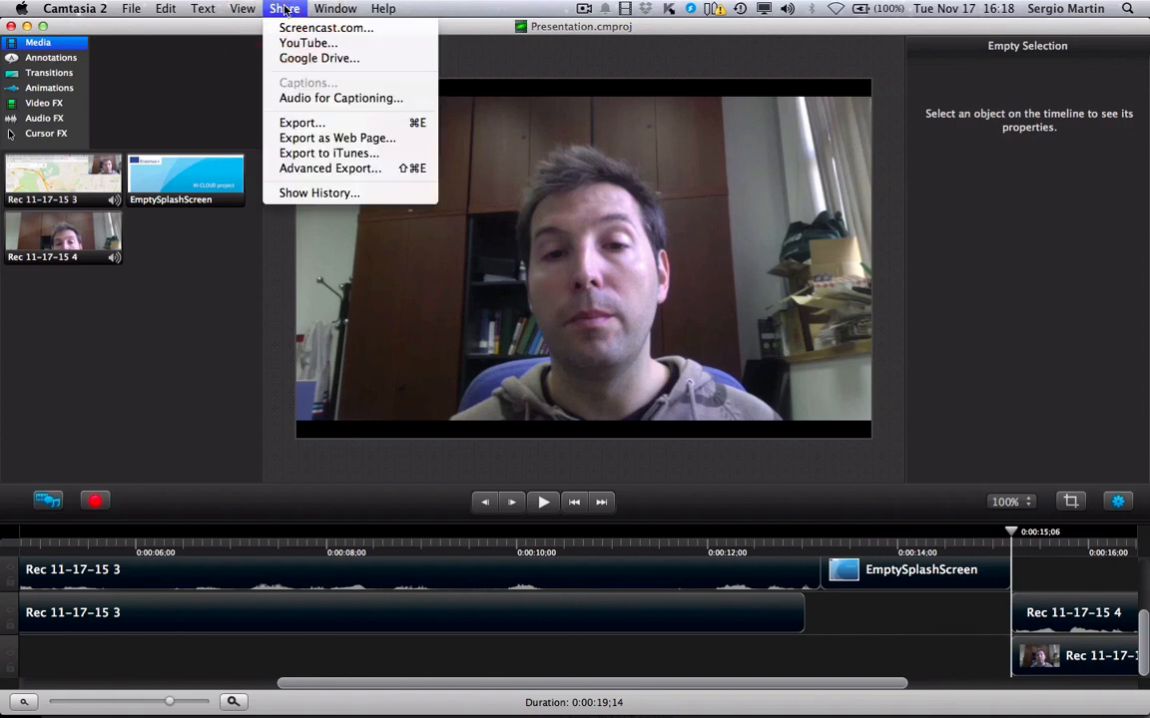
left_click(299, 123)
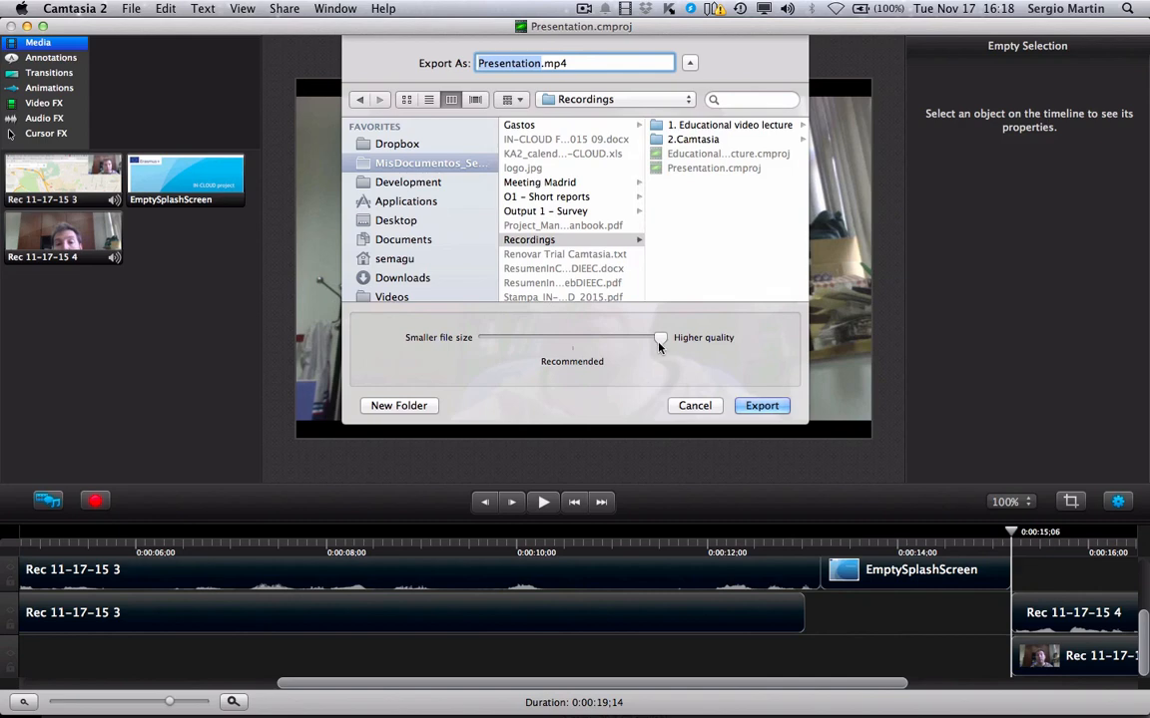
left_click(660, 340)
left_click(759, 406)
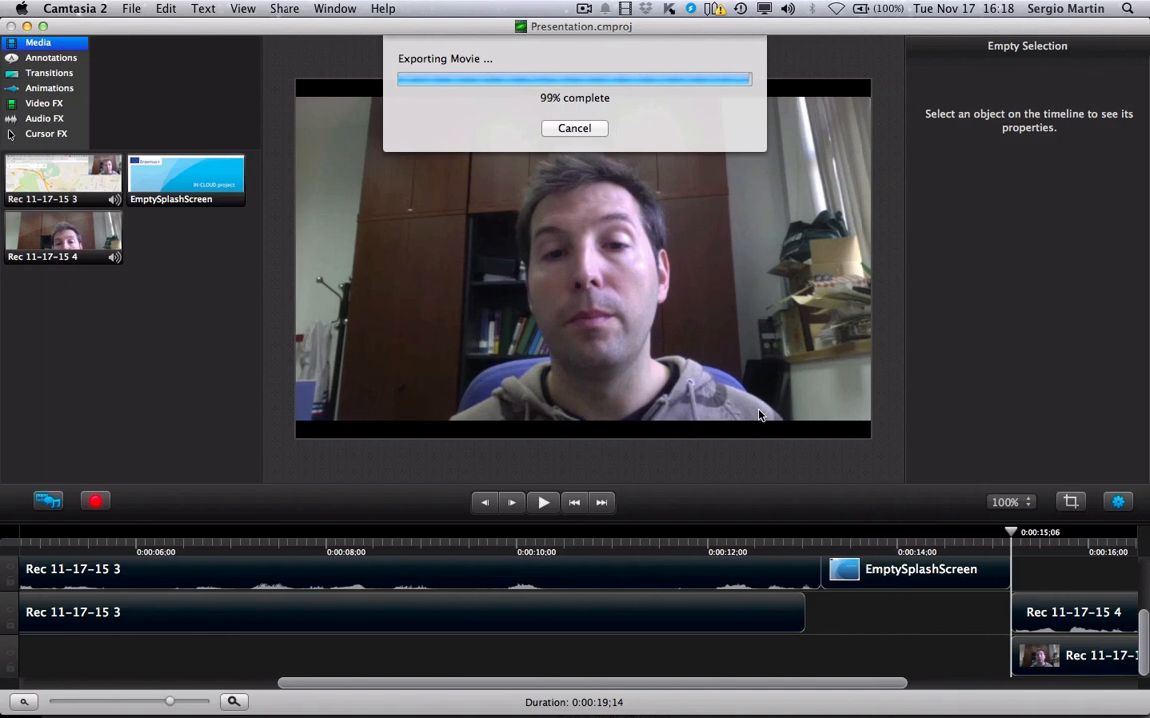
left_click(689, 116)
Examine the Advanced Export file formats and the MP4 frame rate, quality, image size and audio options without exporting
left_click(279, 9)
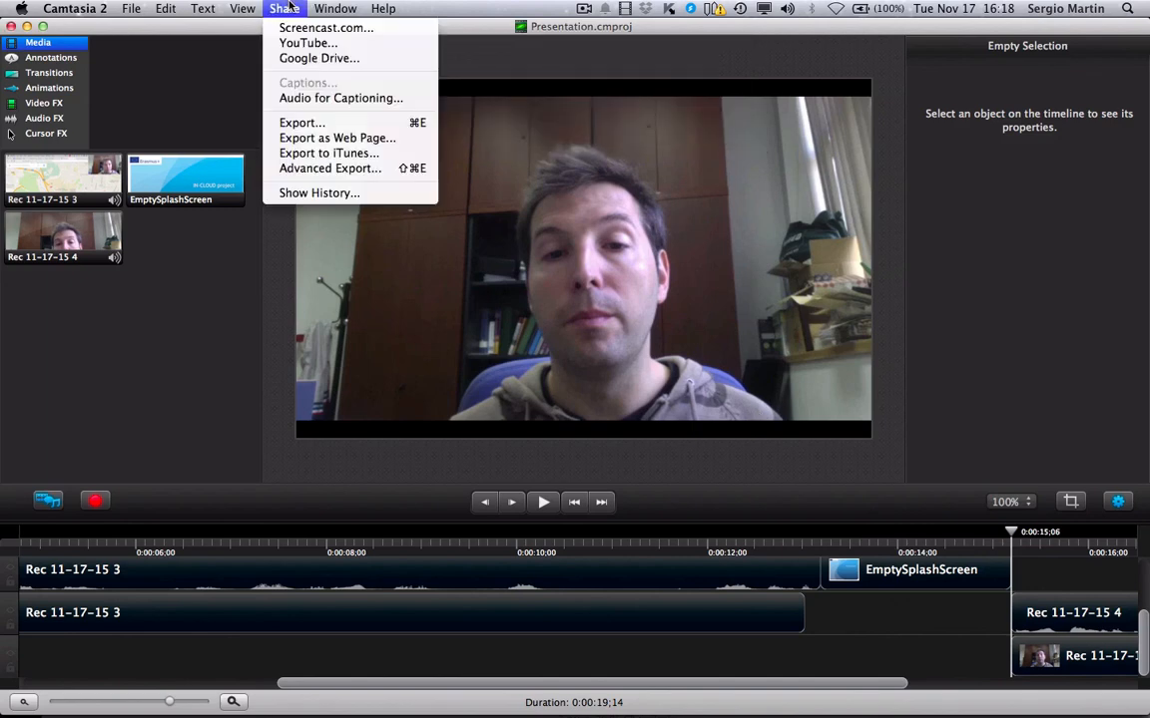
left_click(356, 169)
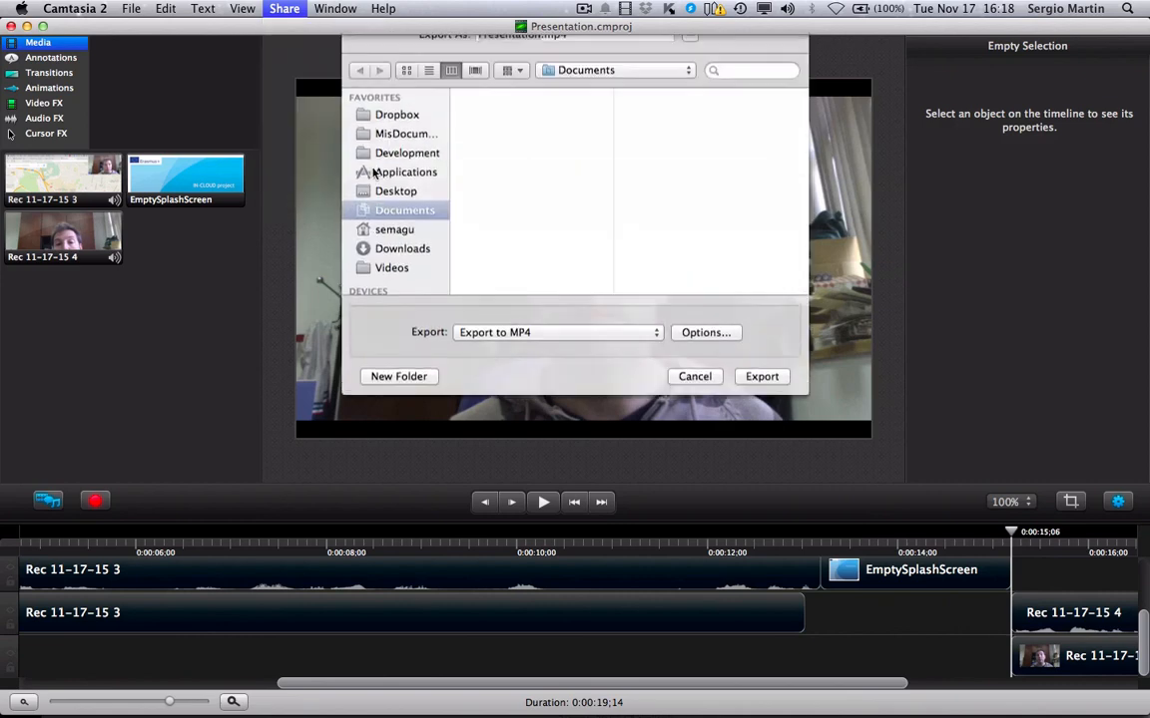
left_click(468, 359)
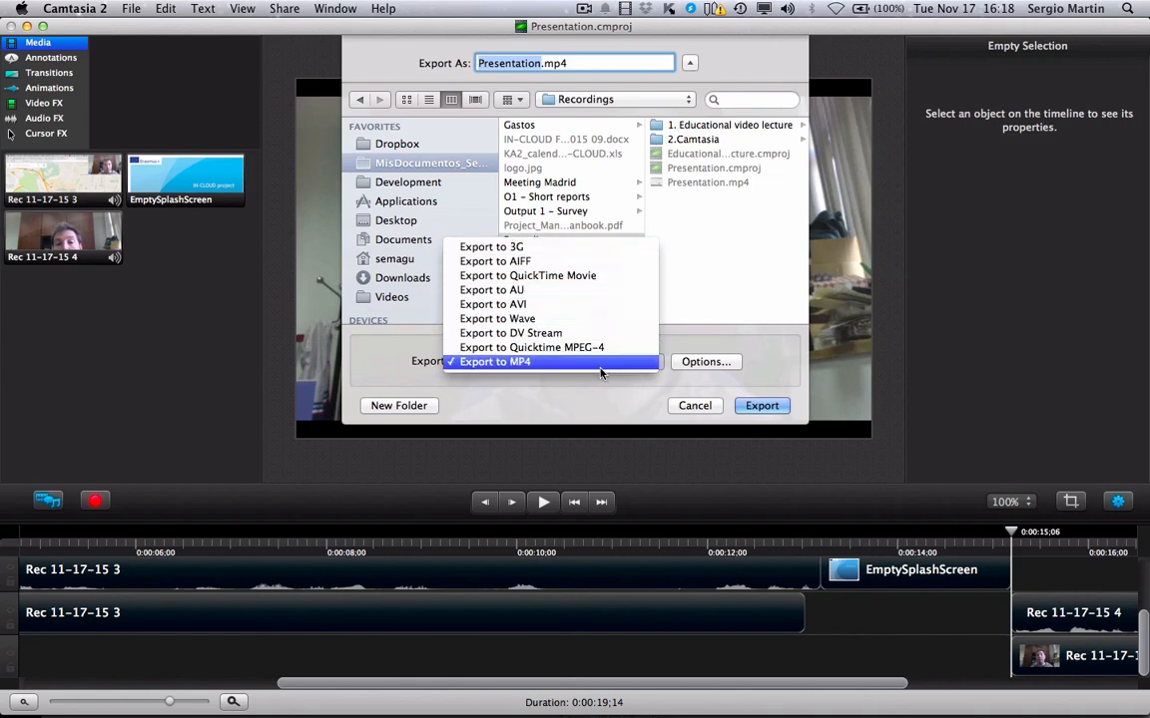
left_click(626, 394)
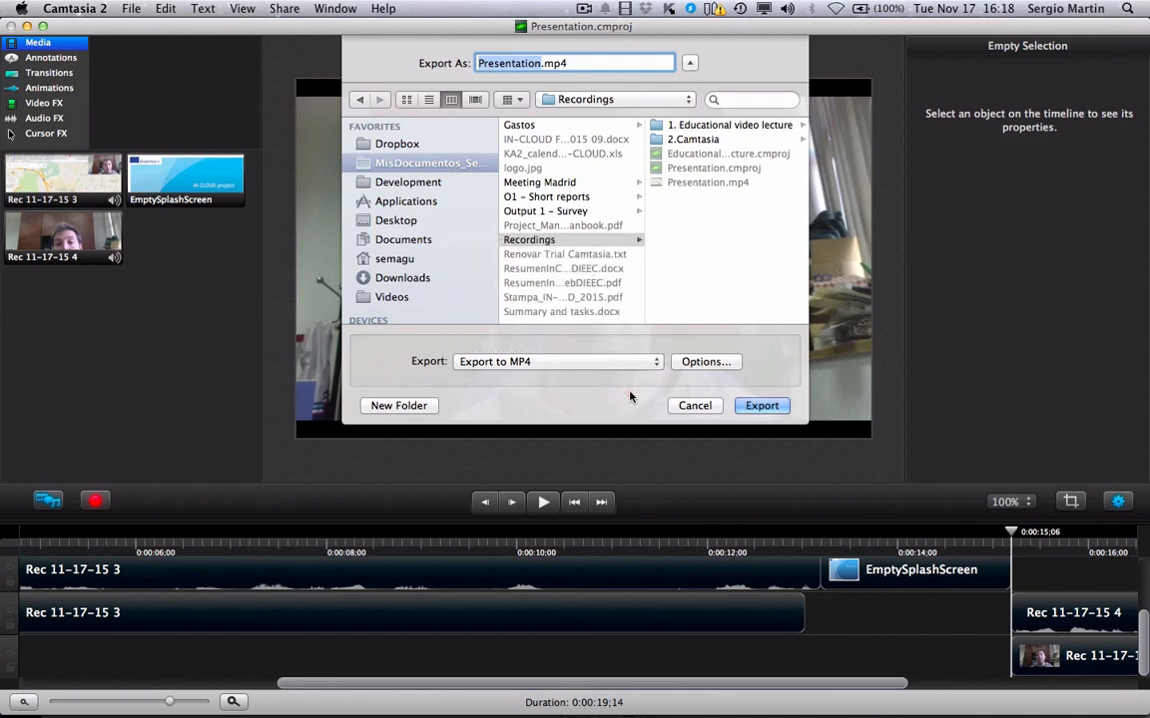
left_click(705, 362)
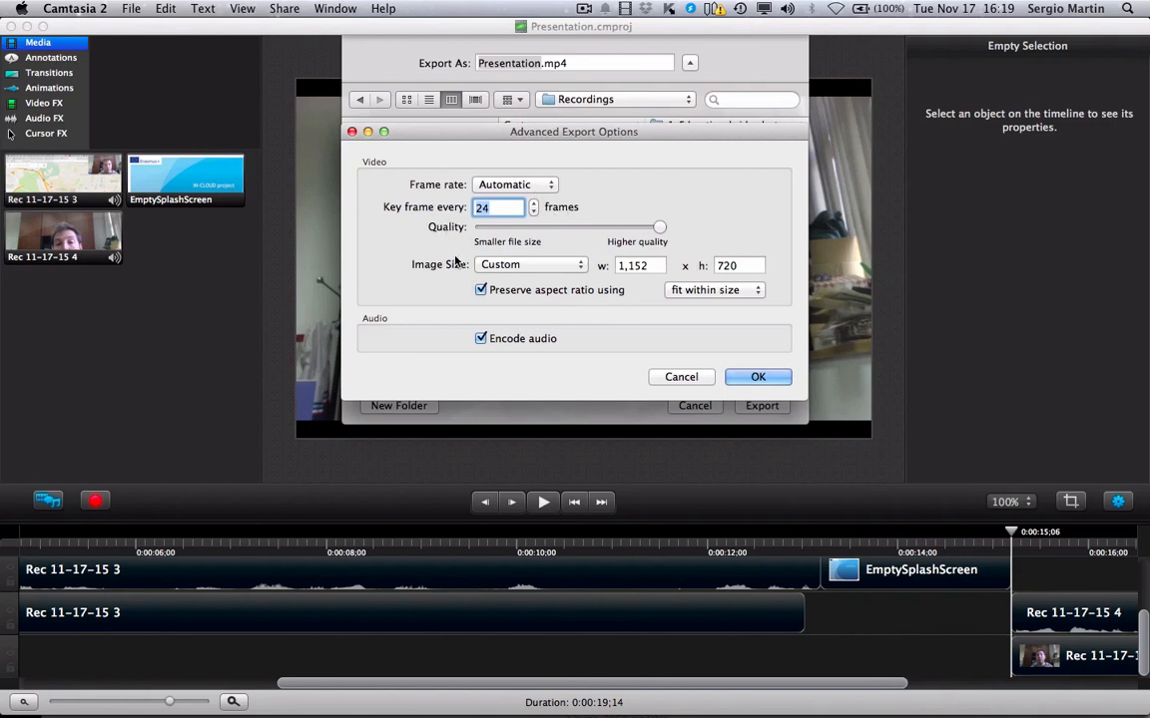
left_click(697, 377)
left_click(698, 406)
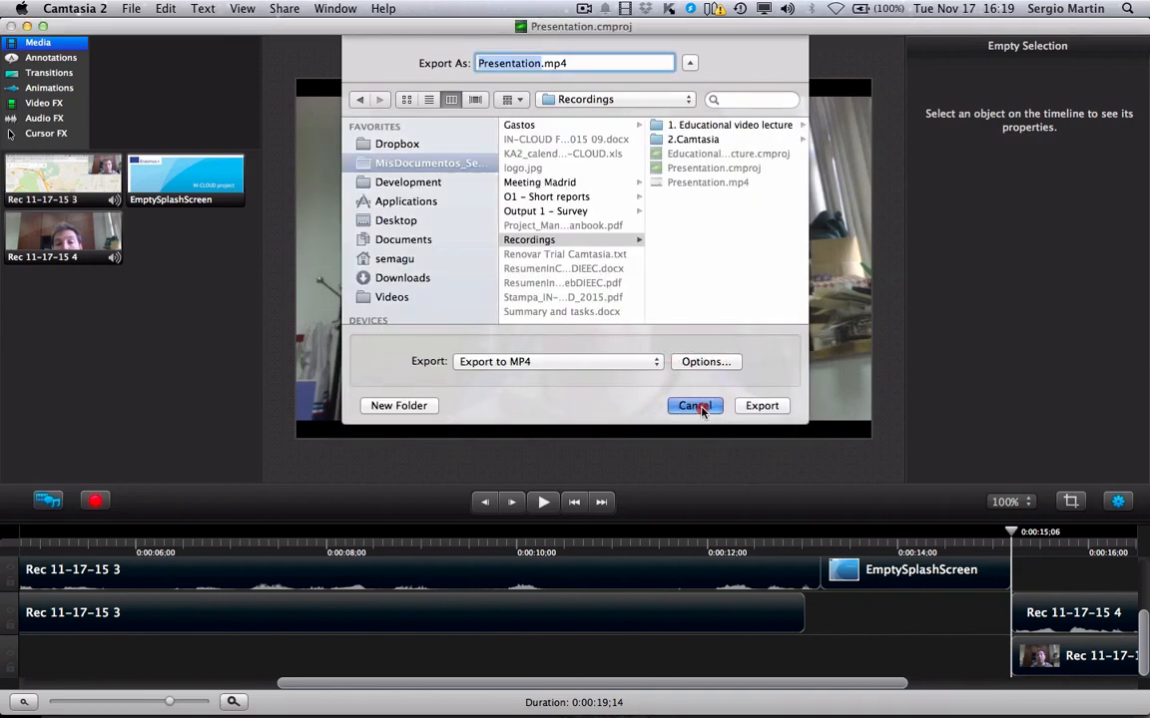